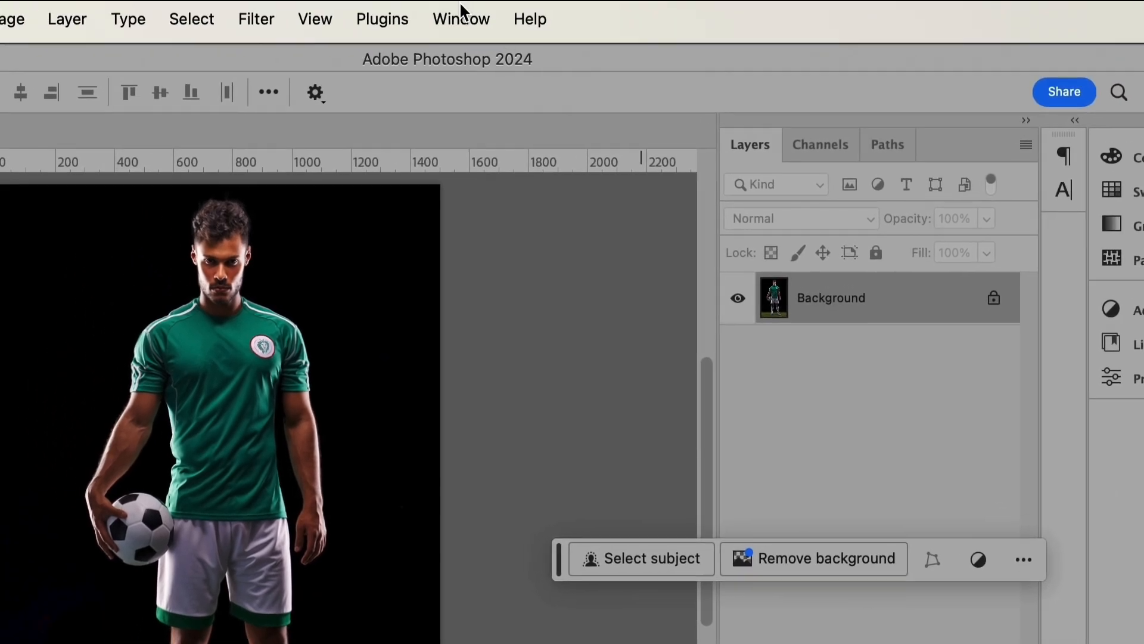
Convert the locked Background into a regular editable layer, keeping the default name and settings
{"action": "left_click", "coordinate": [460, 13]}
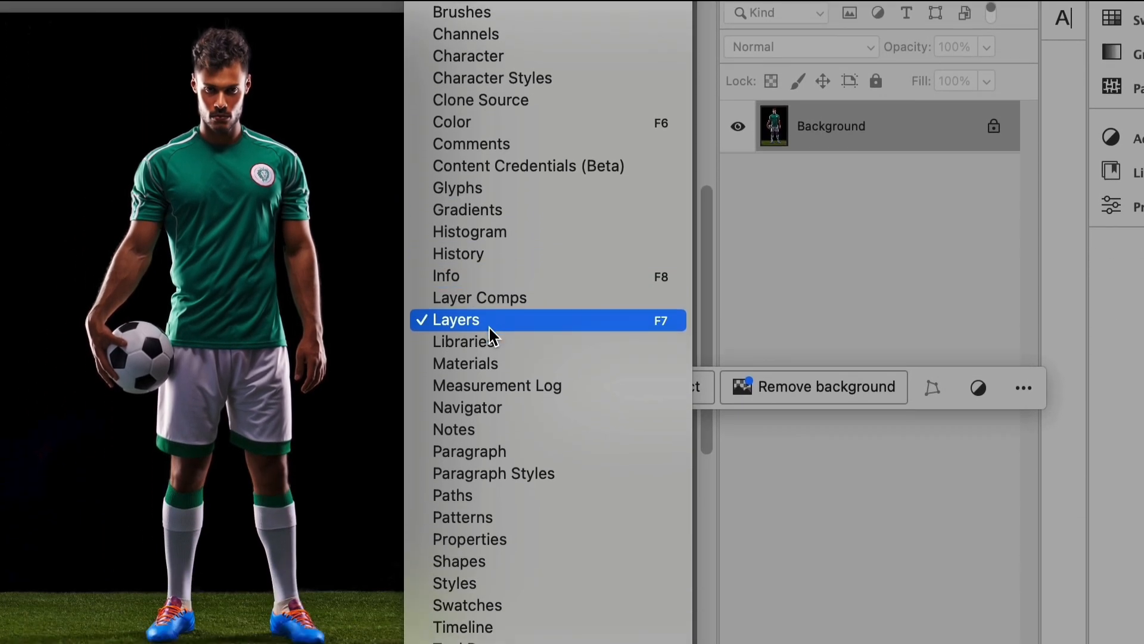
{"action": "left_click", "coordinate": [869, 202]}
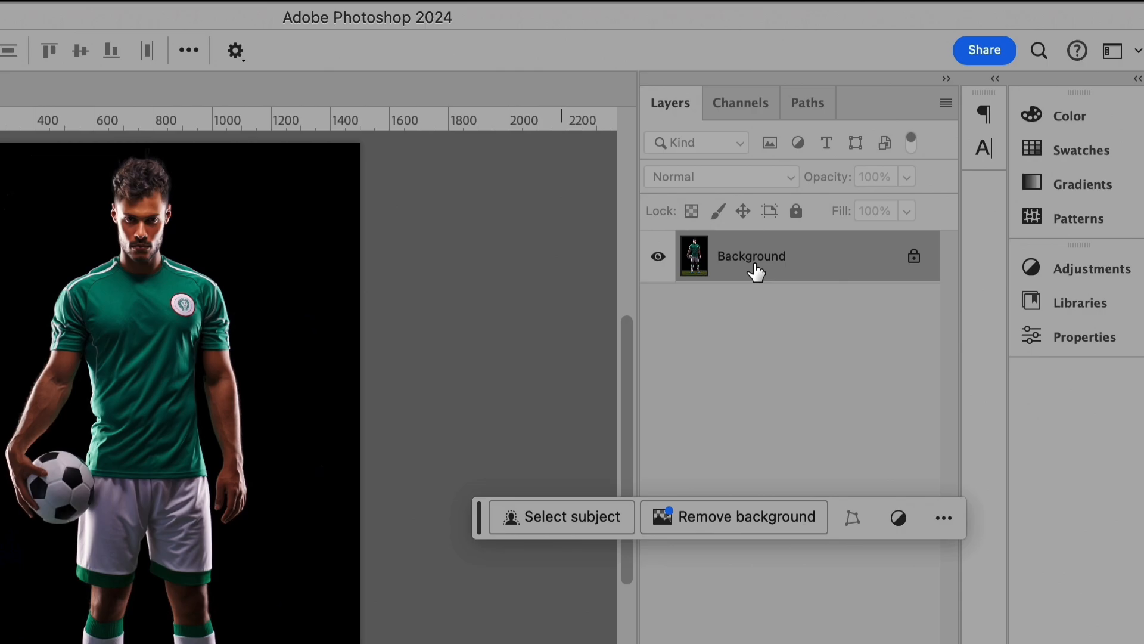
{"action": "double_click", "coordinate": [752, 259]}
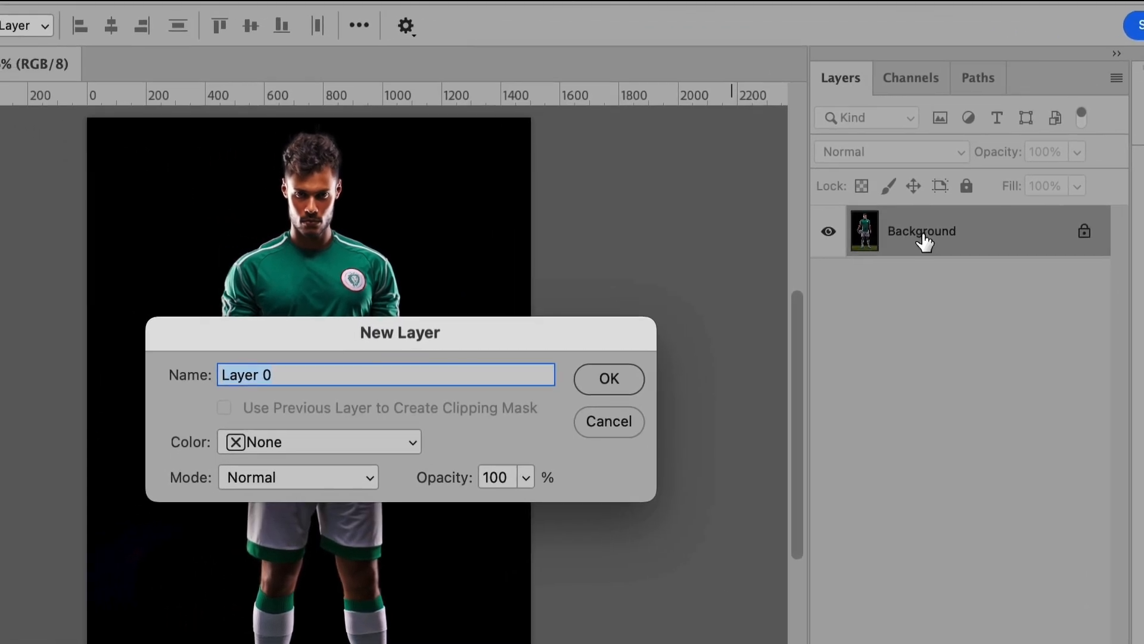
{"action": "left_click", "coordinate": [621, 381]}
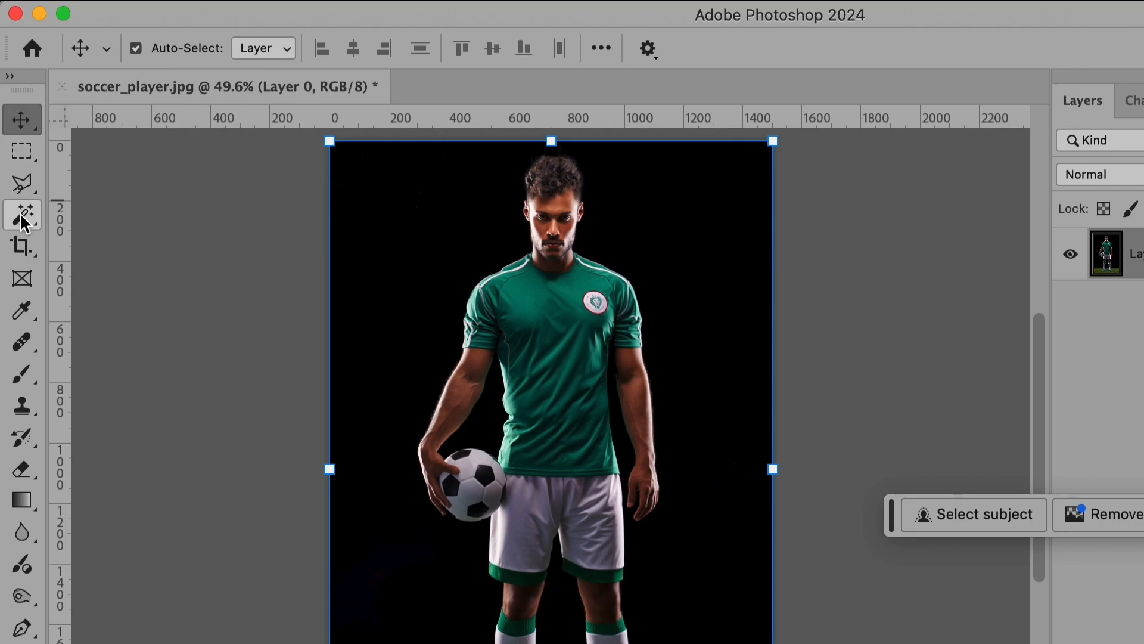
Activate the Magic Wand tool from the group of selection tools
{"action": "left_click", "coordinate": [22, 223]}
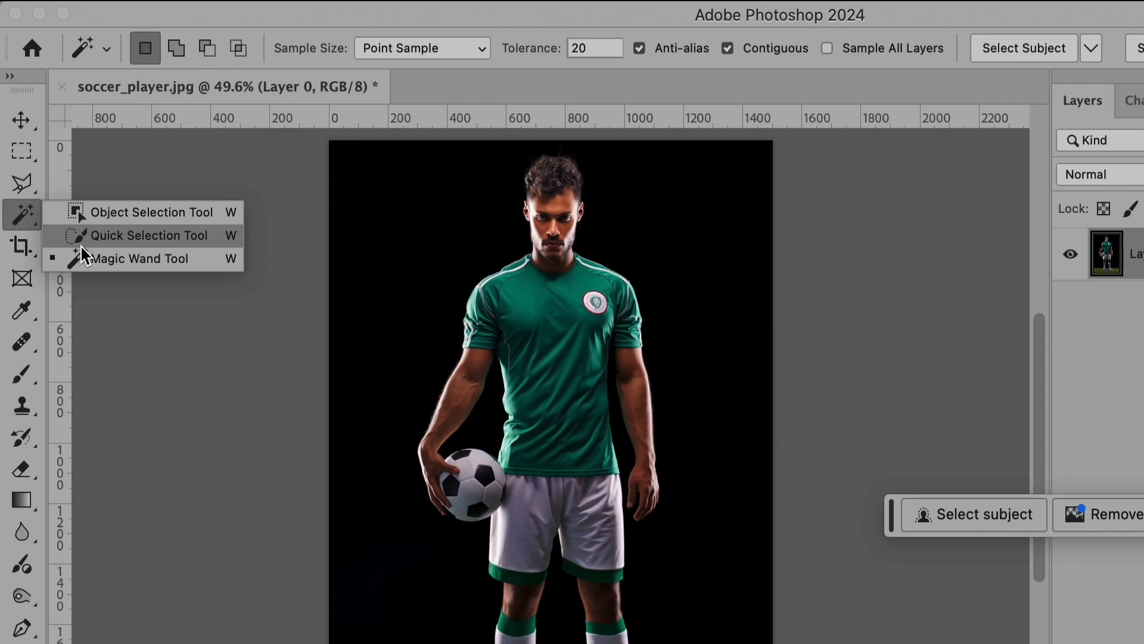
{"action": "key", "text": "v"}
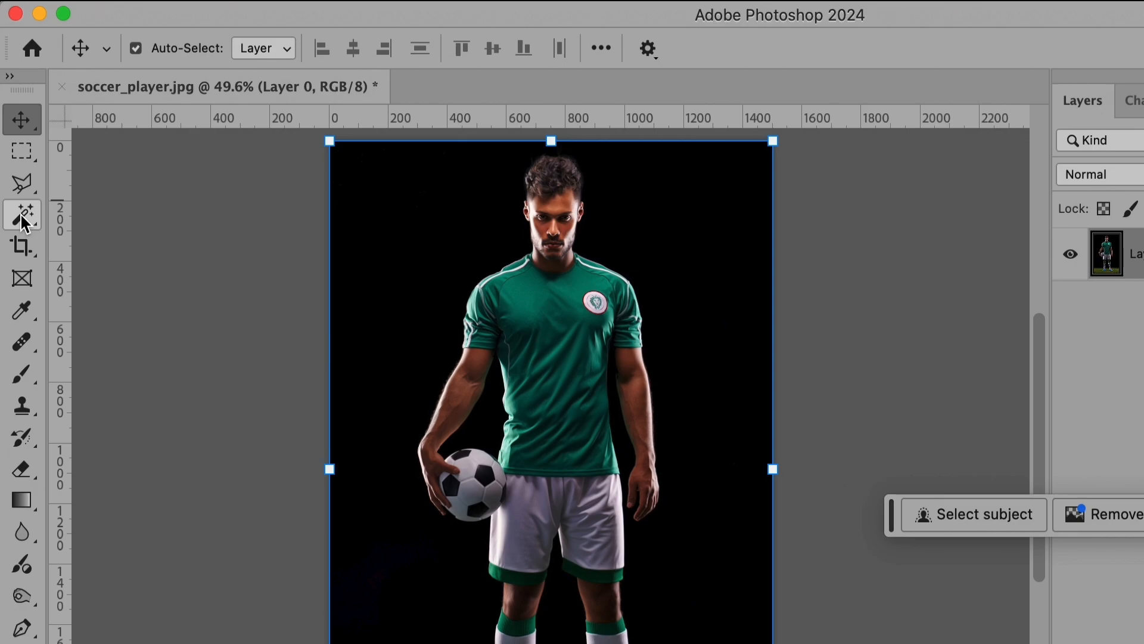
{"action": "left_click", "coordinate": [22, 224]}
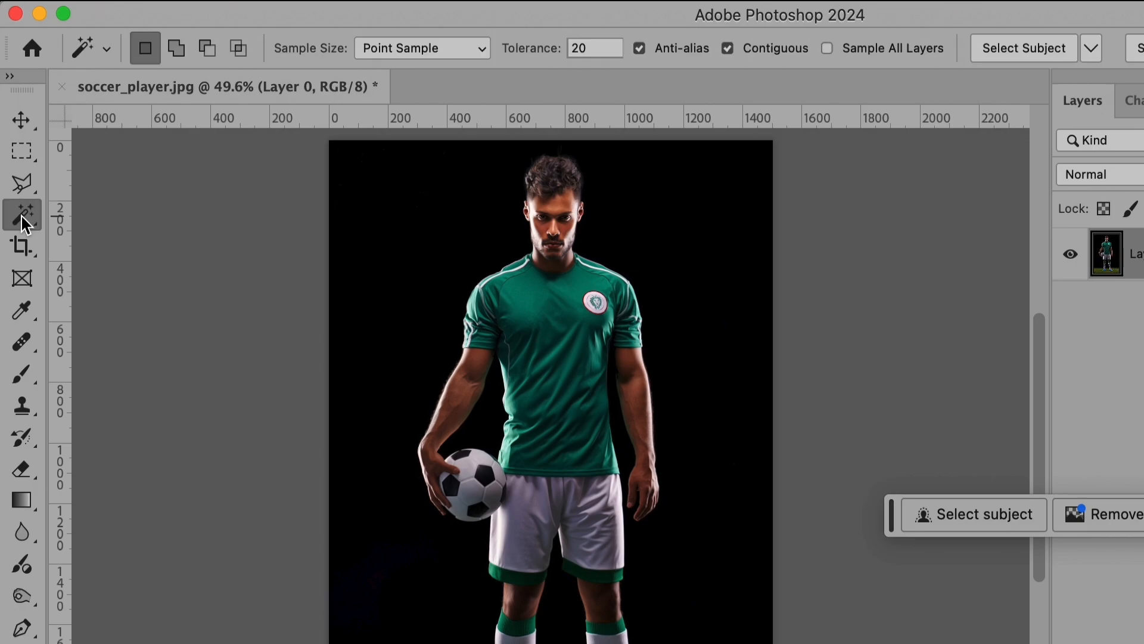
{"action": "right_click", "coordinate": [23, 223]}
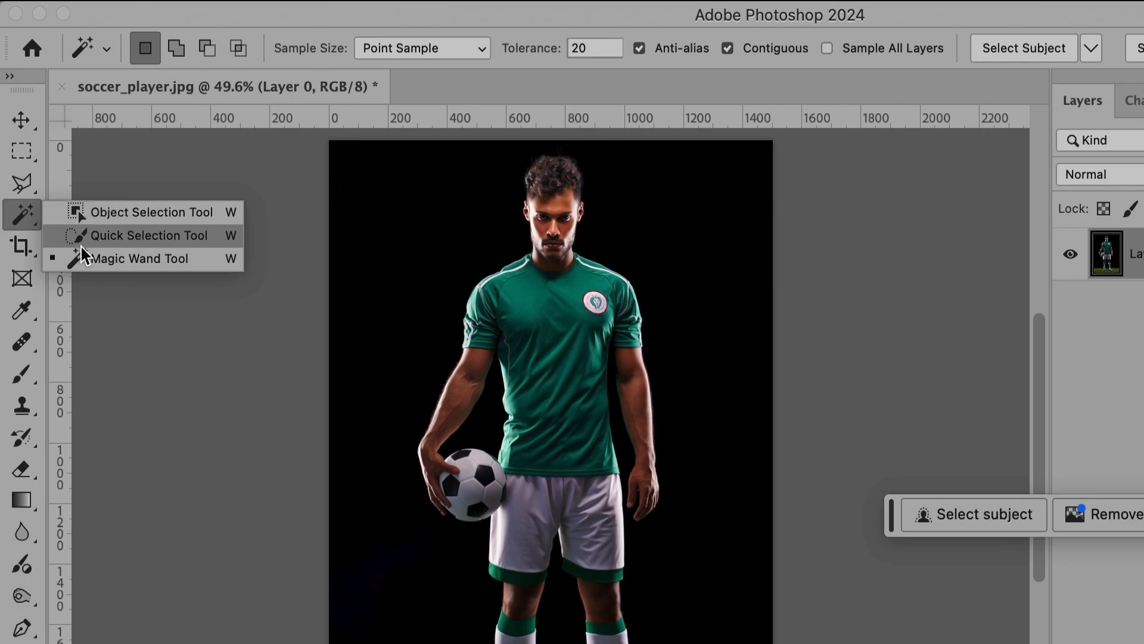
{"action": "left_click", "coordinate": [119, 260]}
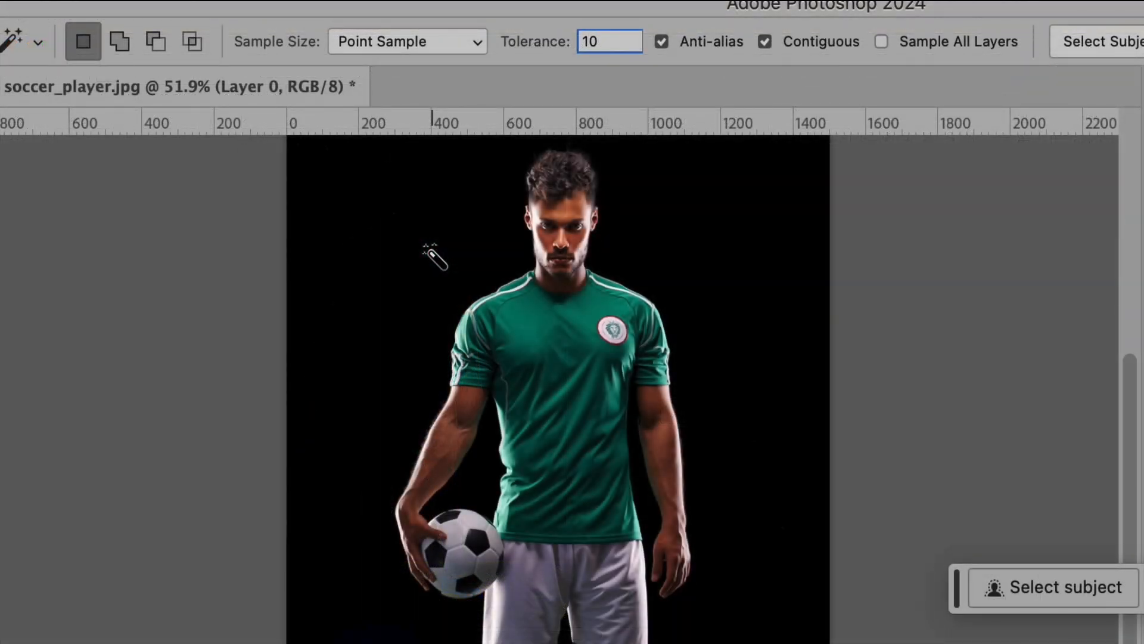
{"action": "left_click", "coordinate": [429, 249]}
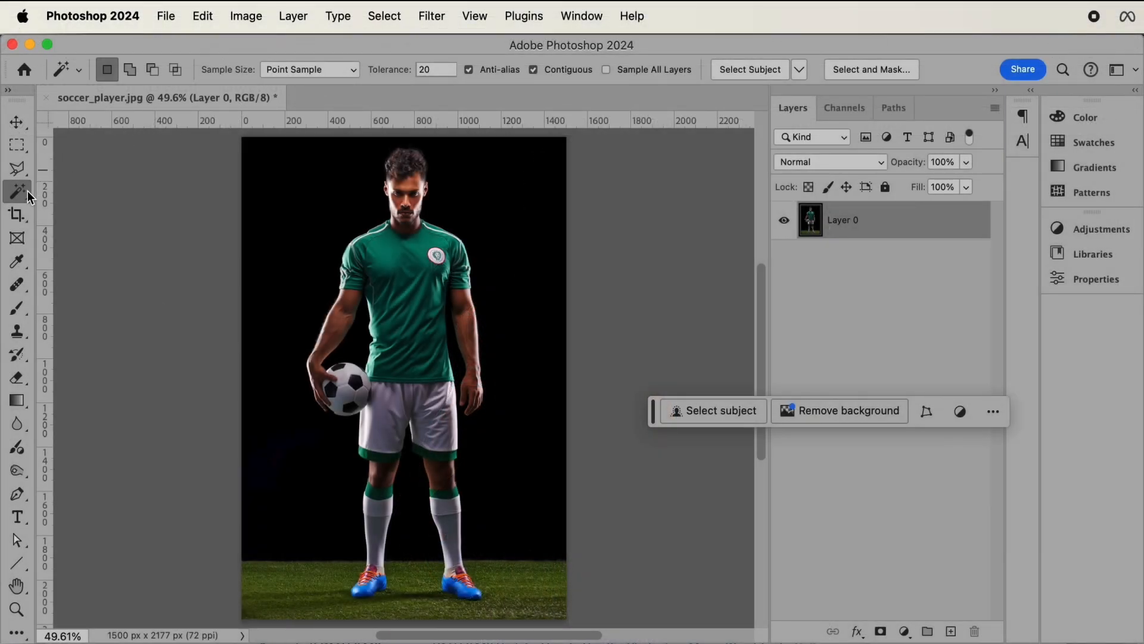
{"action": "right_click", "coordinate": [27, 191]}
{"action": "left_click", "coordinate": [28, 190]}
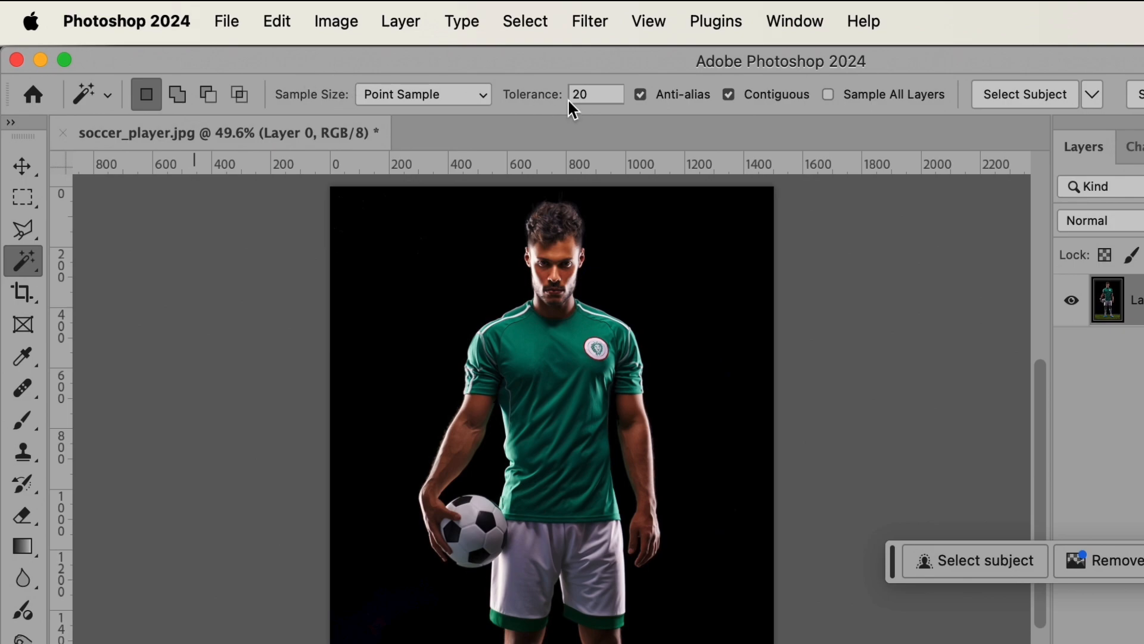
Select the black background at tolerance 10, adding the gaps between the ball-side arm and torso and between the legs
{"action": "left_click", "coordinate": [590, 94]}
{"action": "type", "text": "10"}
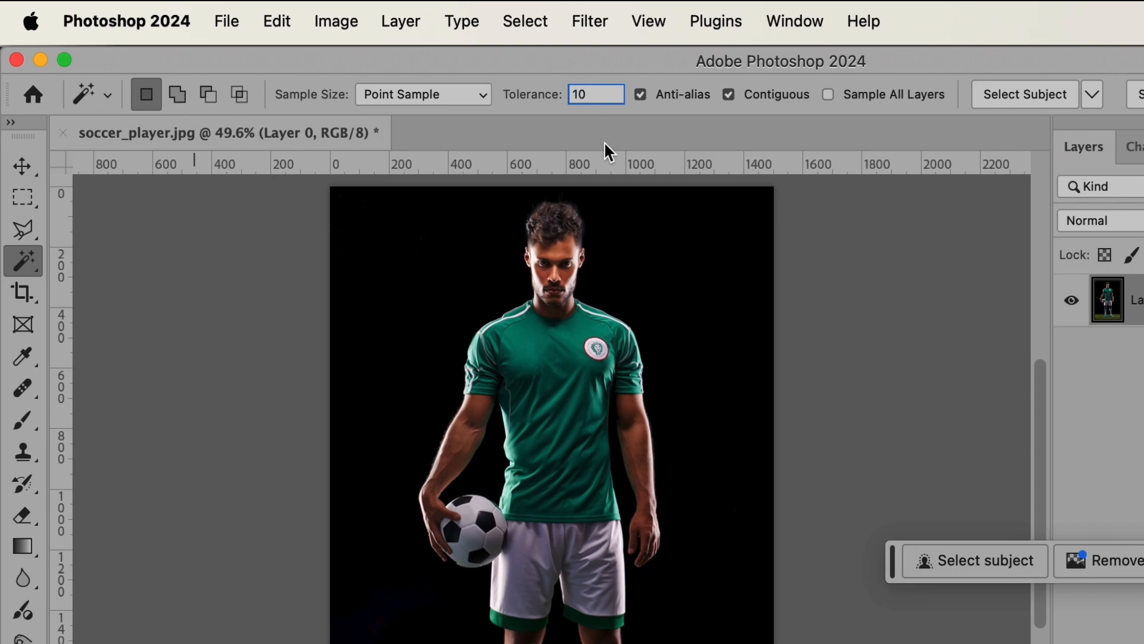
{"action": "scroll", "coordinate": [444, 275], "scroll_direction": "up", "scroll_amount": 1}
{"action": "left_click", "coordinate": [443, 276]}
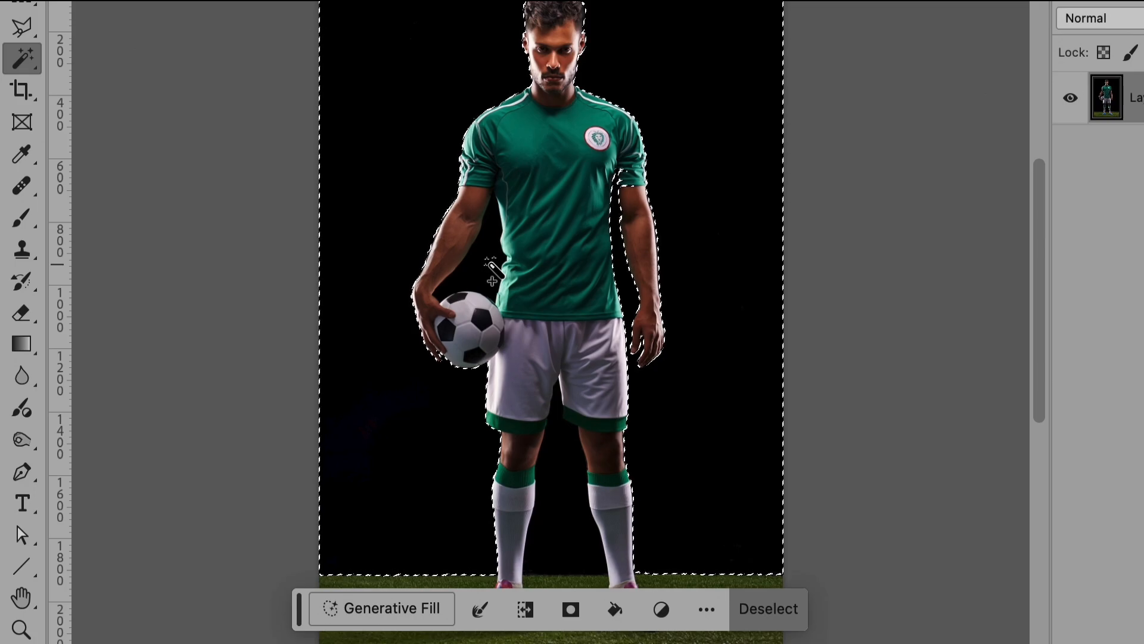
{"action": "left_click", "coordinate": [489, 262]}
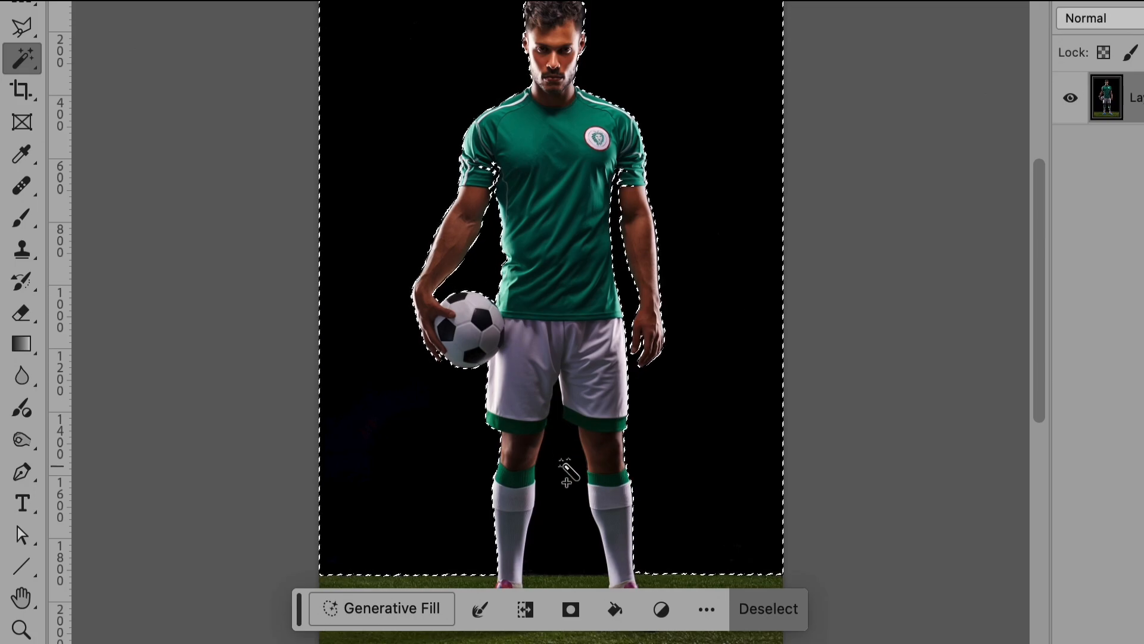
{"action": "left_click", "coordinate": [563, 464]}
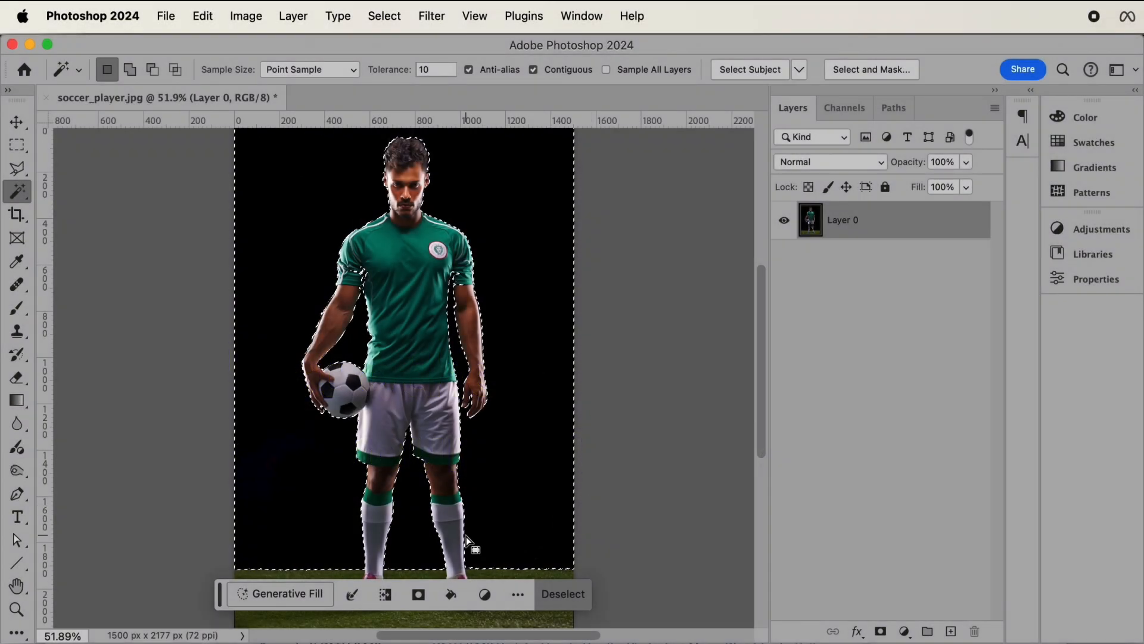
Raise the tolerance to 50 and add the grass to the background selection, undoing any addition that spills onto the player's legs
{"action": "scroll", "coordinate": [435, 531], "scroll_direction": "up", "scroll_amount": 3}
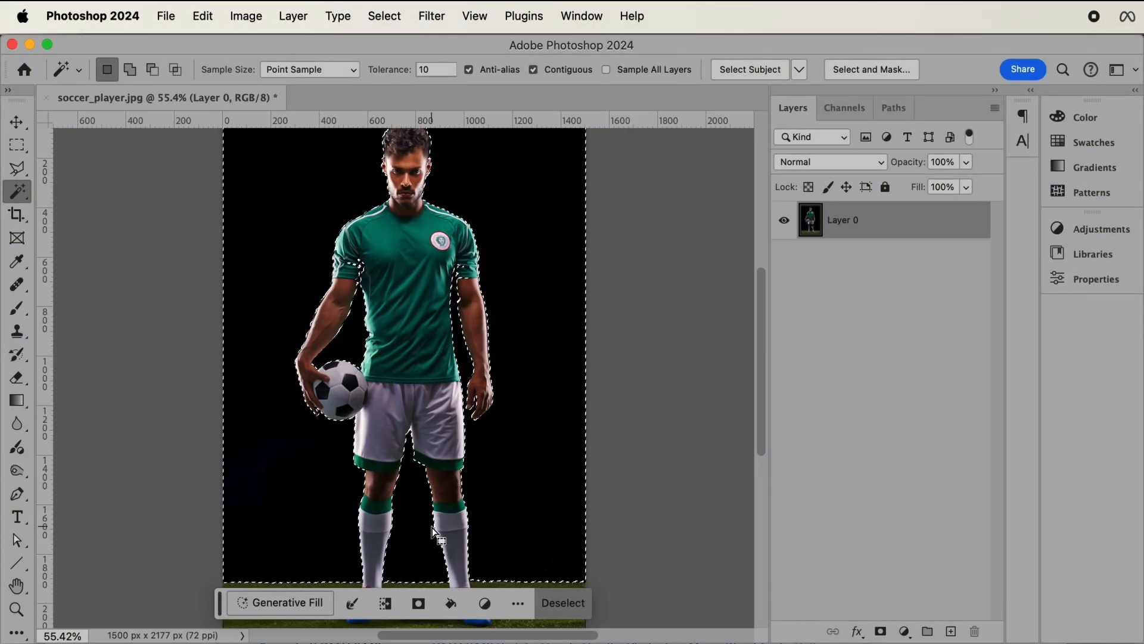
{"action": "scroll", "coordinate": [433, 528], "scroll_direction": "down", "scroll_amount": 5}
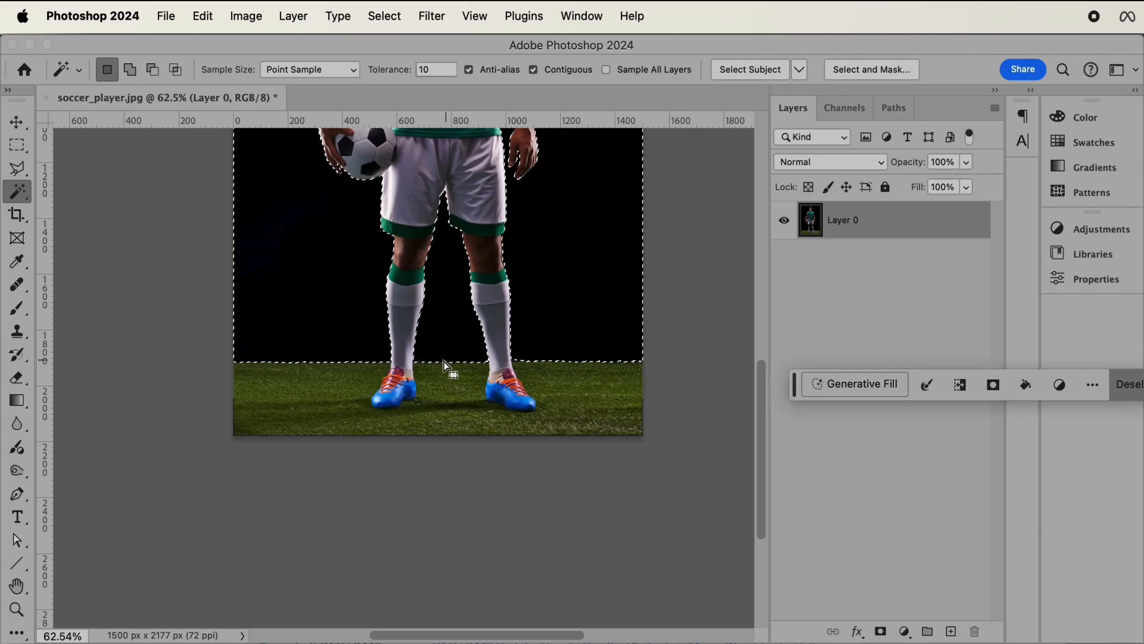
{"action": "scroll", "coordinate": [446, 372], "scroll_direction": "up", "scroll_amount": 3}
{"action": "scroll", "coordinate": [444, 368], "scroll_direction": "up", "scroll_amount": 3}
{"action": "scroll", "coordinate": [443, 366], "scroll_direction": "right", "scroll_amount": 5}
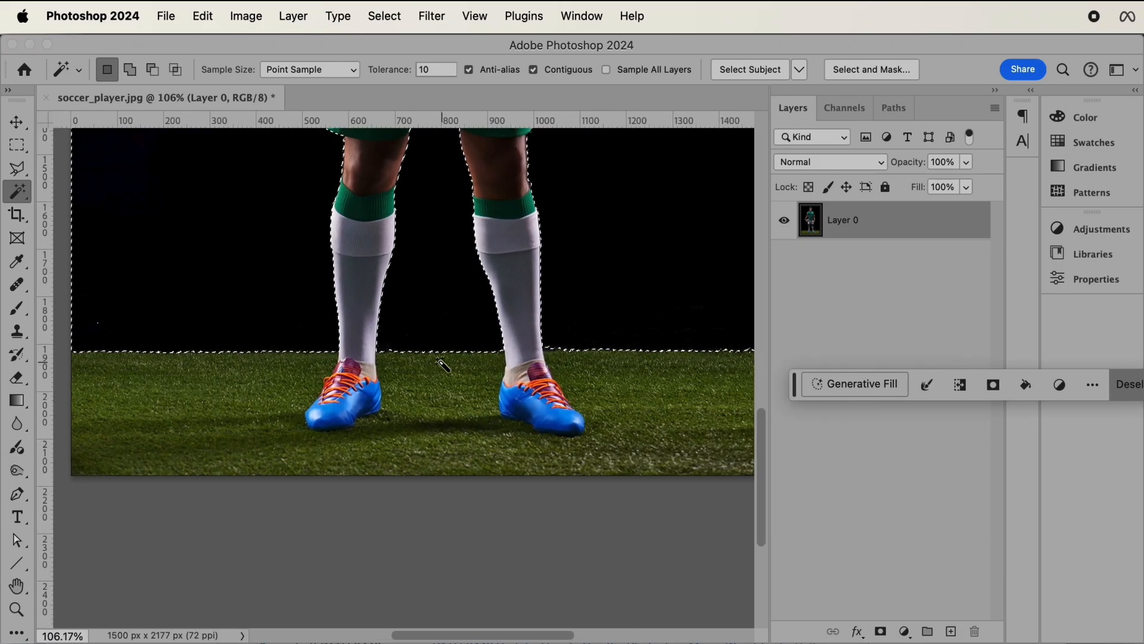
{"action": "scroll", "coordinate": [441, 363], "scroll_direction": "left", "scroll_amount": 3}
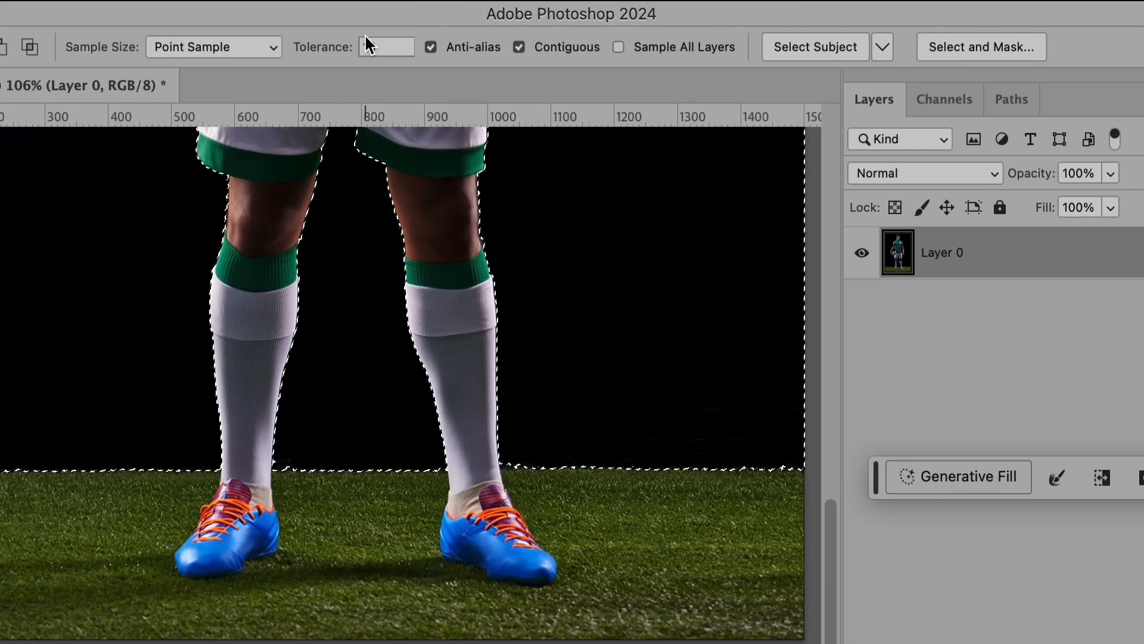
{"action": "left_click_drag", "start_coordinate": [427, 67], "coordinate": [396, 59]}
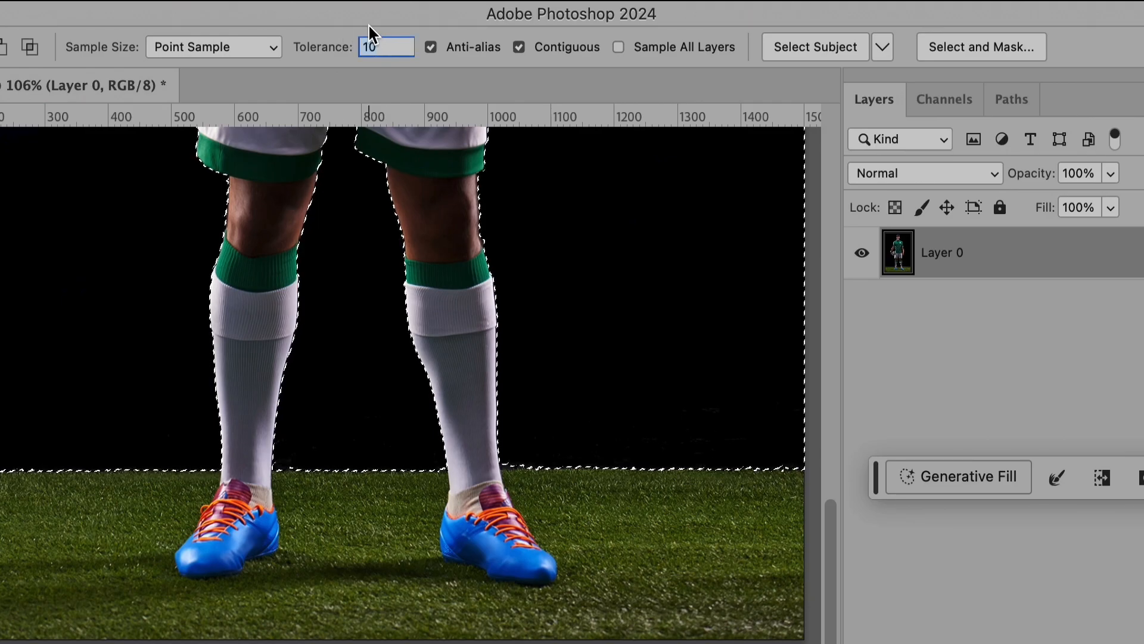
{"action": "type", "text": "50"}
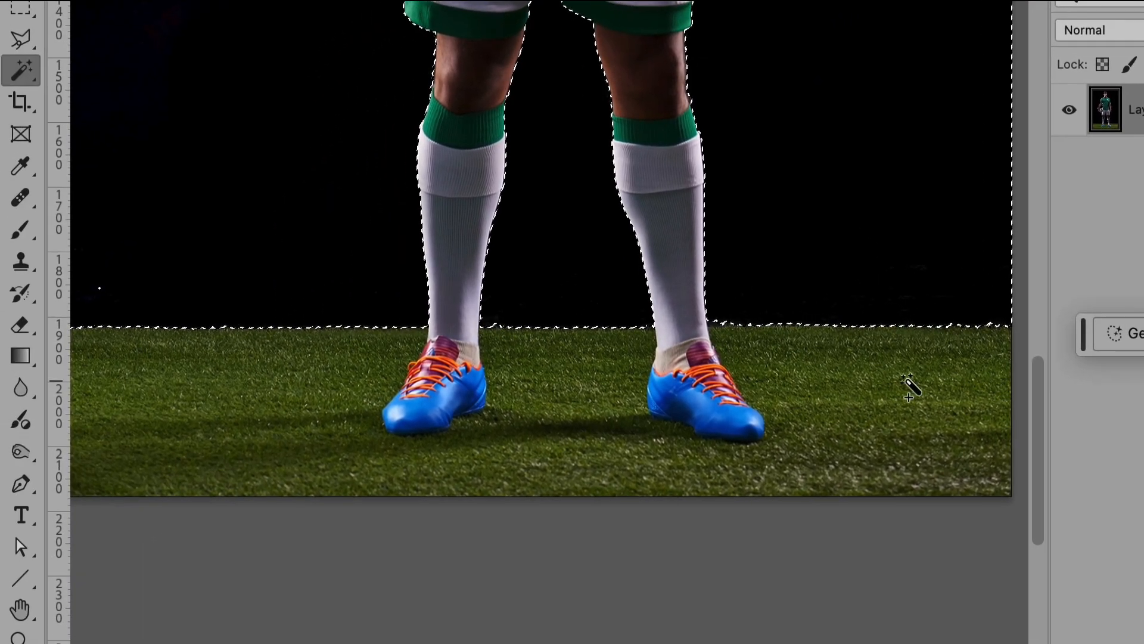
{"action": "left_click", "coordinate": [909, 386], "text": "shift"}
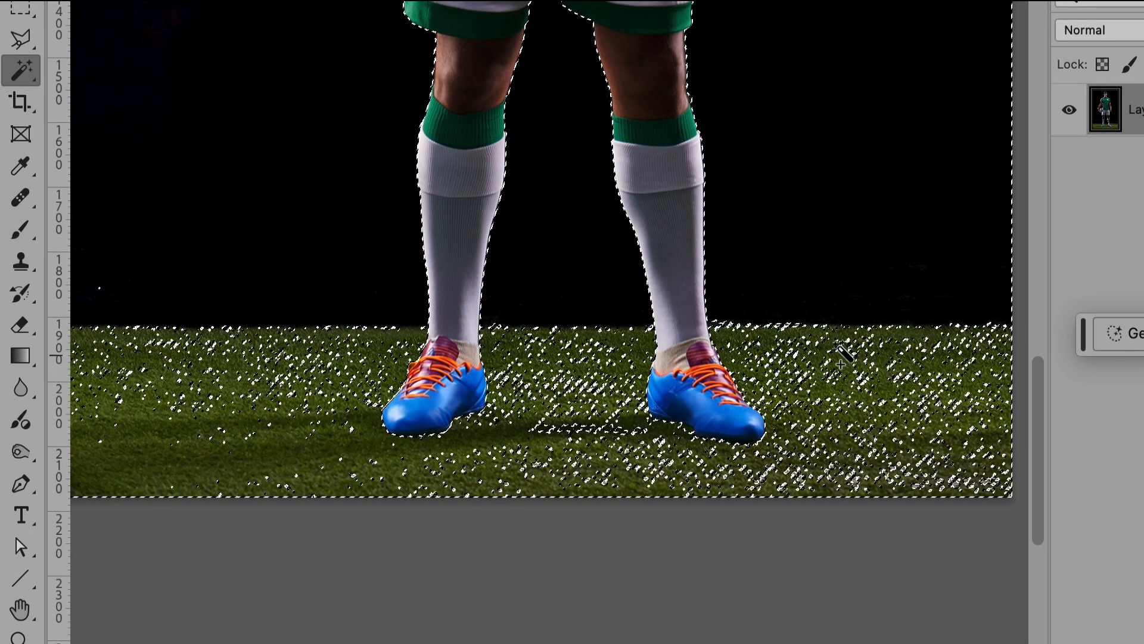
{"action": "left_click", "coordinate": [784, 359], "text": "shift"}
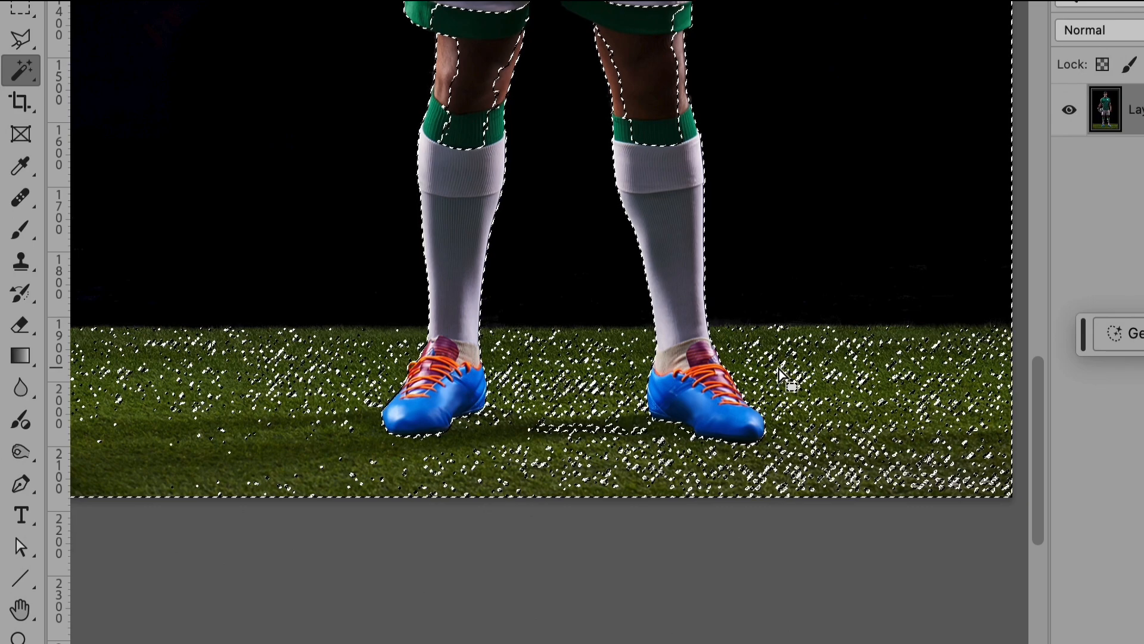
{"action": "key", "text": "super+z"}
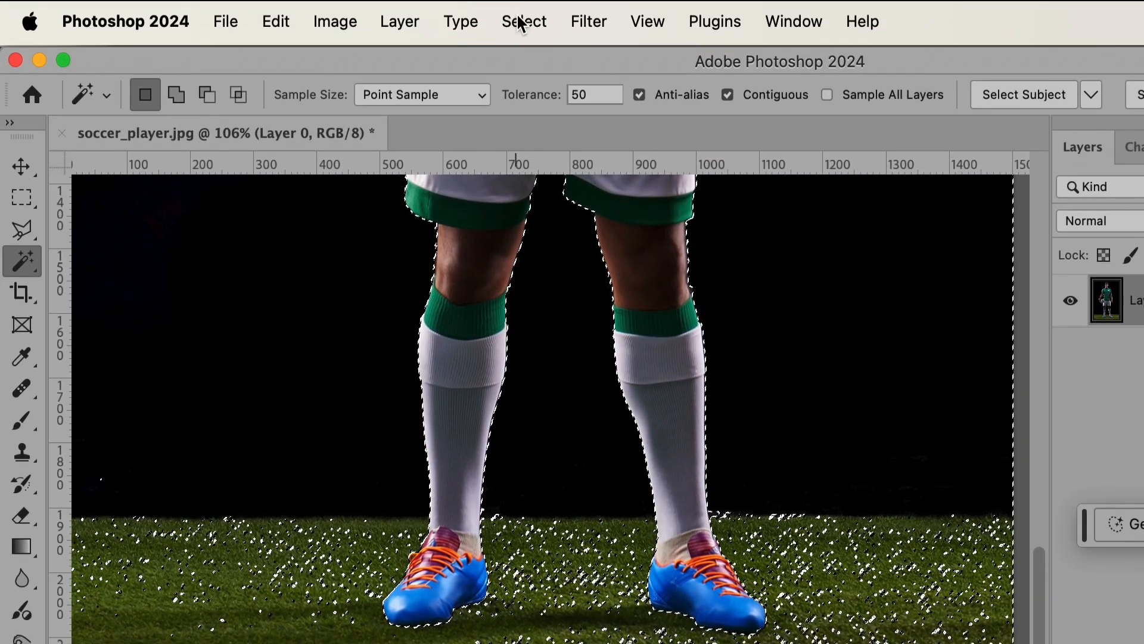
Smooth the background selection with a sample radius of 5 pixels
{"action": "left_click", "coordinate": [523, 21]}
{"action": "mouse_move", "coordinate": [603, 391]}
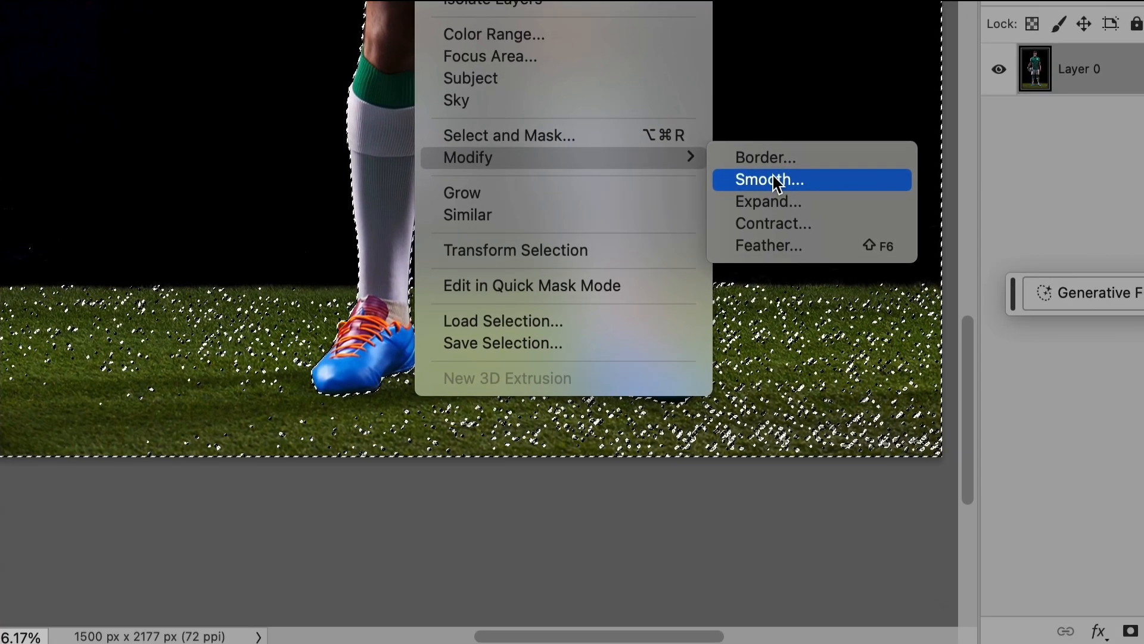
{"action": "left_click", "coordinate": [849, 415]}
{"action": "left_click_drag", "start_coordinate": [936, 307], "coordinate": [600, 199]}
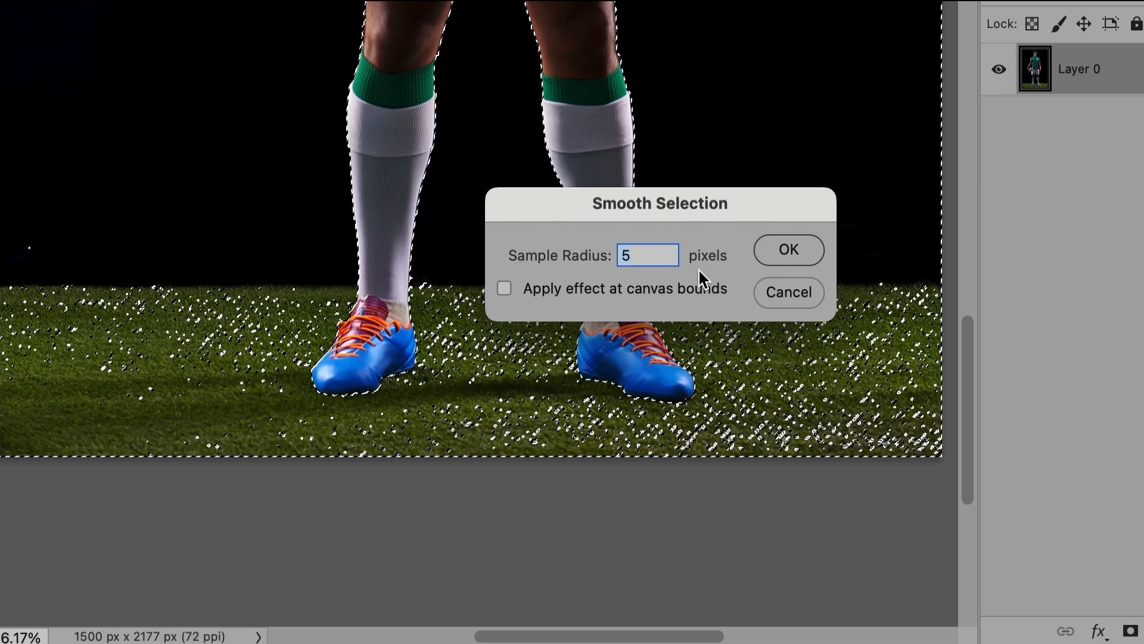
{"action": "left_click", "coordinate": [644, 257]}
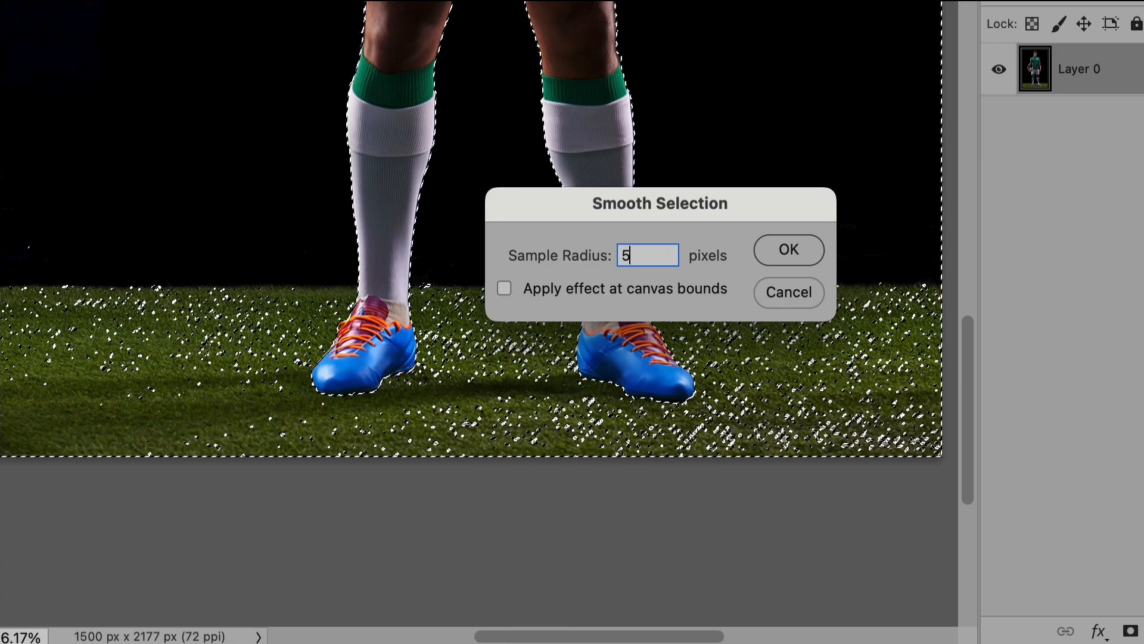
{"action": "left_click", "coordinate": [791, 246]}
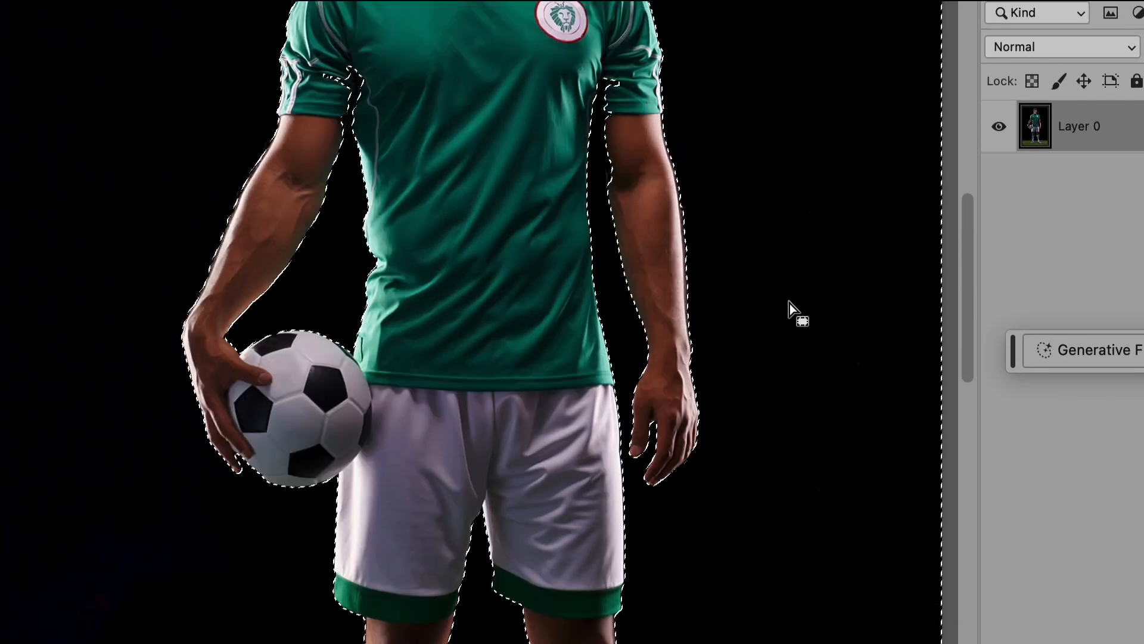
Invert the selection so that it covers the soccer player and ball instead of the background
{"action": "scroll", "coordinate": [789, 302], "scroll_direction": "up", "scroll_amount": 5}
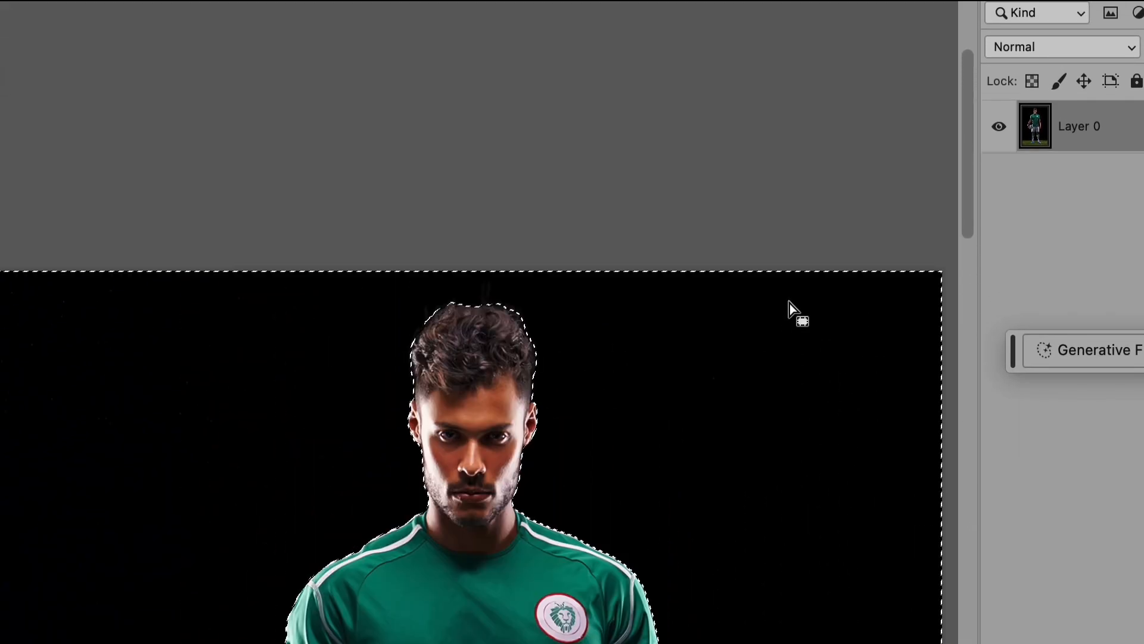
{"action": "scroll", "coordinate": [789, 302], "scroll_direction": "down", "scroll_amount": 10}
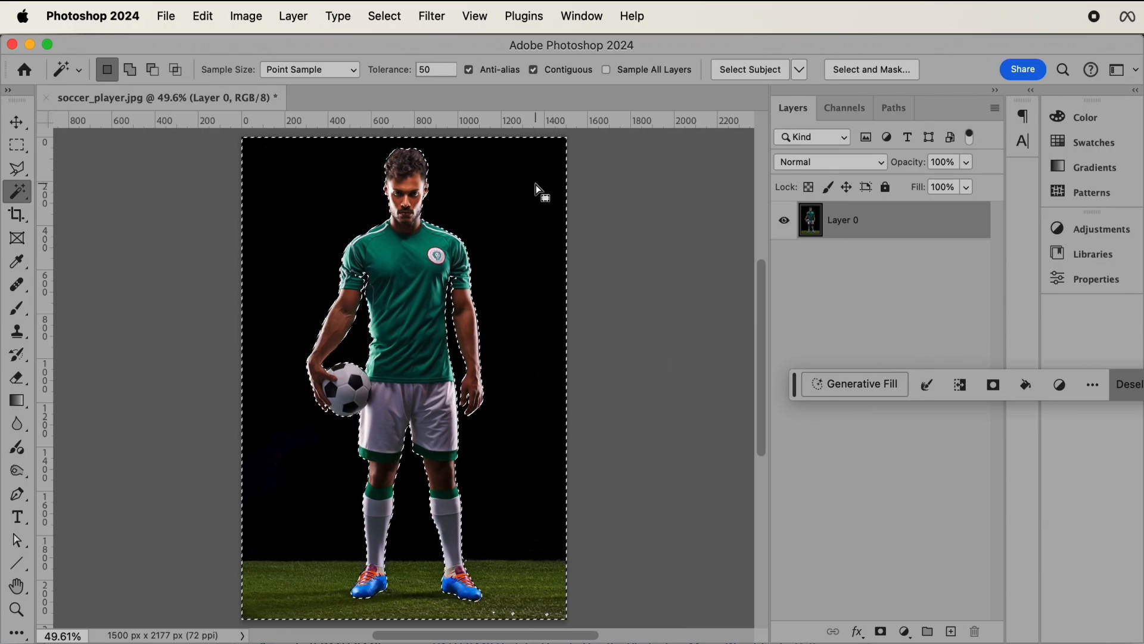
{"action": "left_click", "coordinate": [385, 16]}
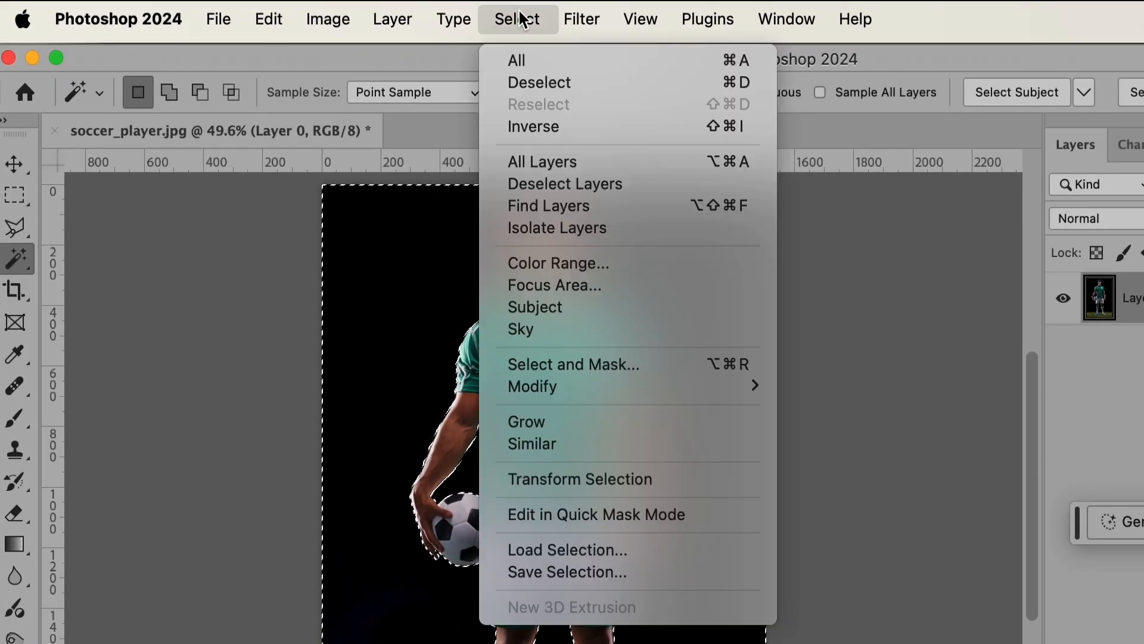
{"action": "left_click", "coordinate": [543, 123]}
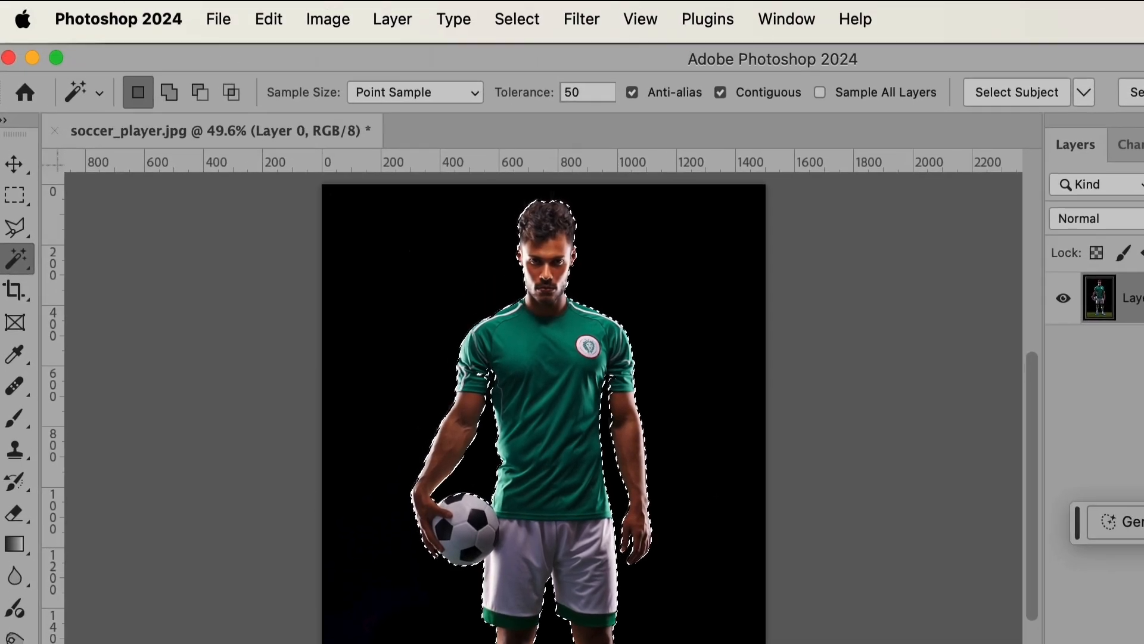
Contract the player selection by 3 pixels and apply it as a layer mask on Layer 0
{"action": "left_click", "coordinate": [526, 18]}
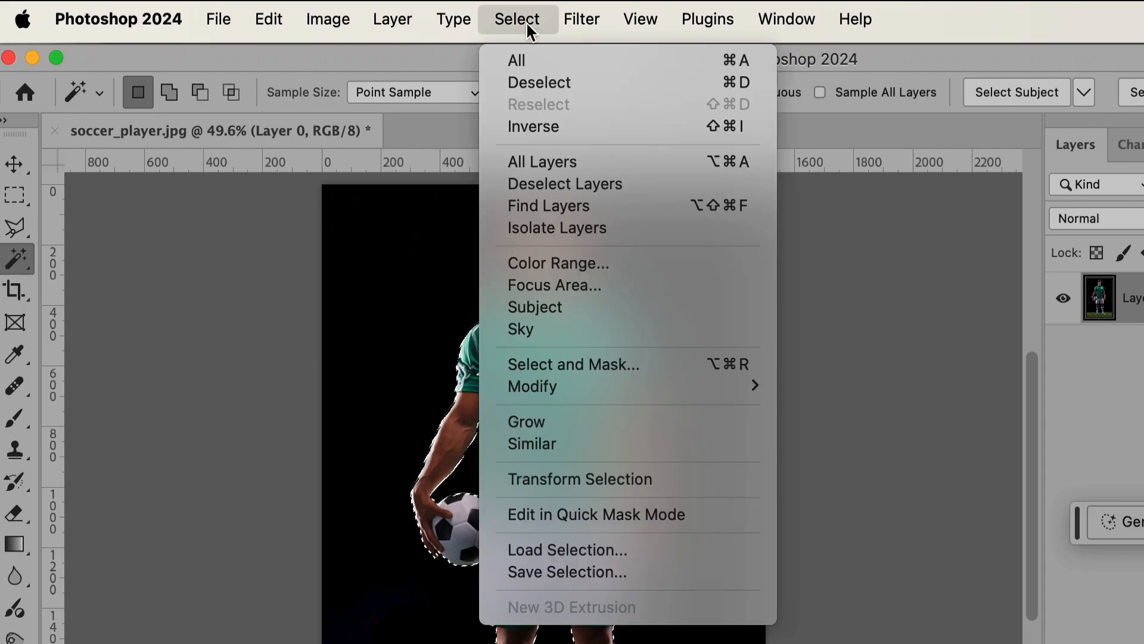
{"action": "mouse_move", "coordinate": [581, 391]}
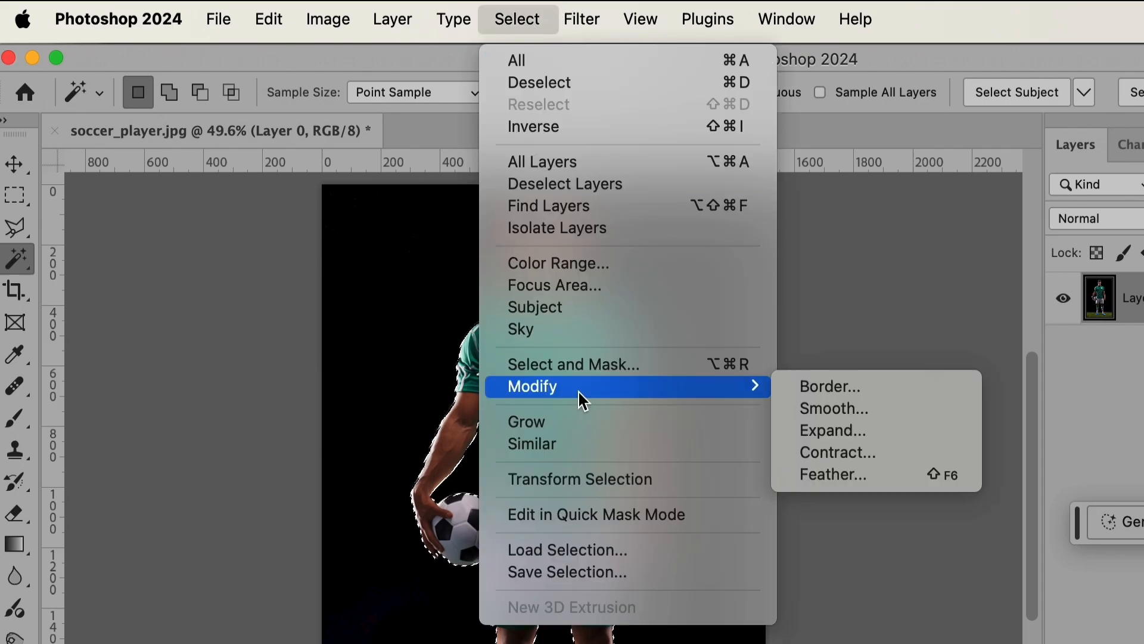
{"action": "left_click", "coordinate": [853, 453]}
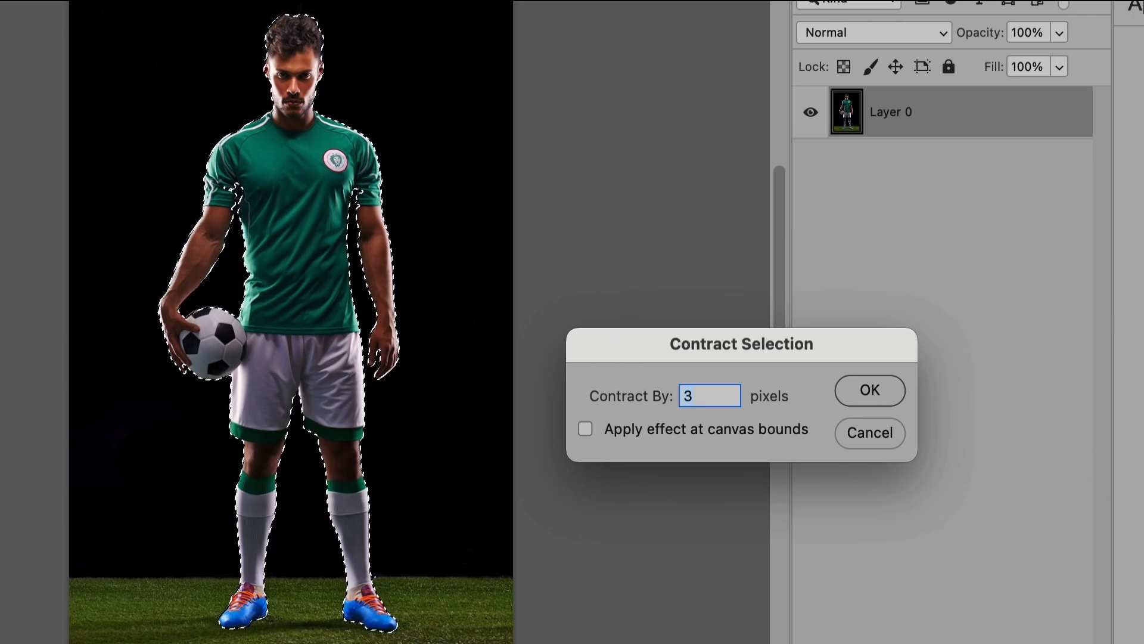
{"action": "left_click", "coordinate": [865, 381]}
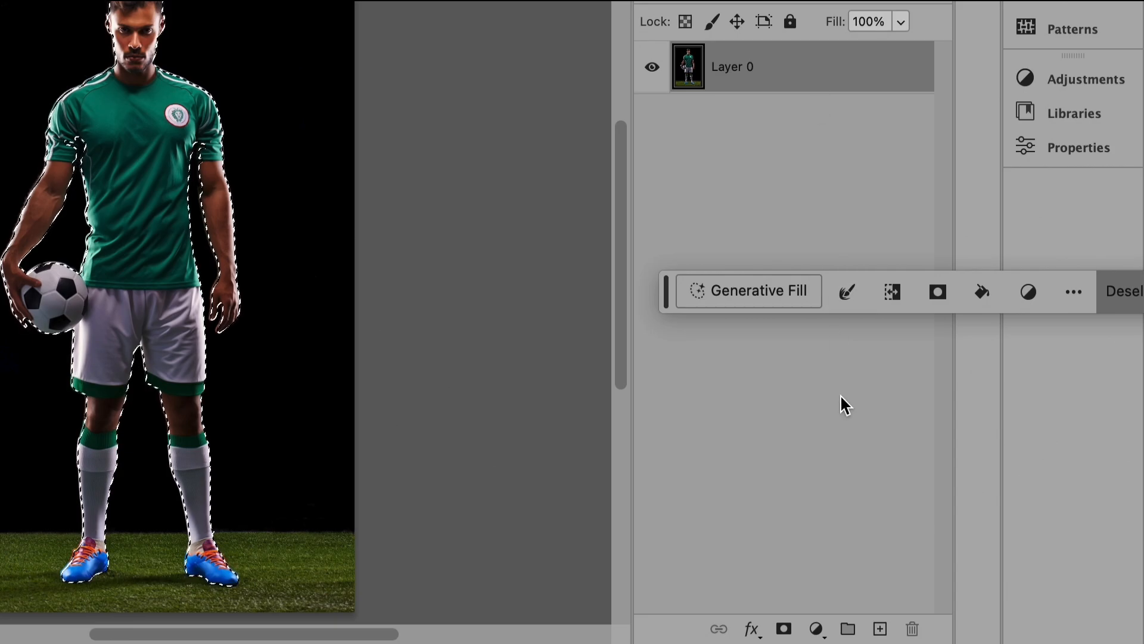
{"action": "left_click", "coordinate": [784, 628]}
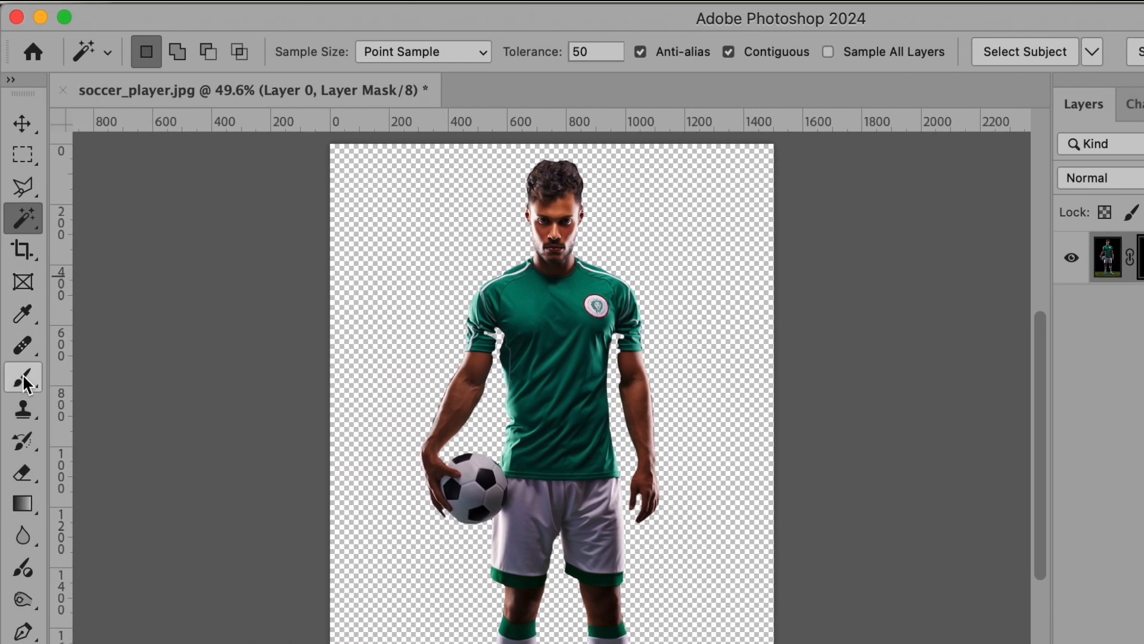
Set up the Brush tool for the layer mask with a size of 48 px and white as the foreground color
{"action": "left_click", "coordinate": [24, 381]}
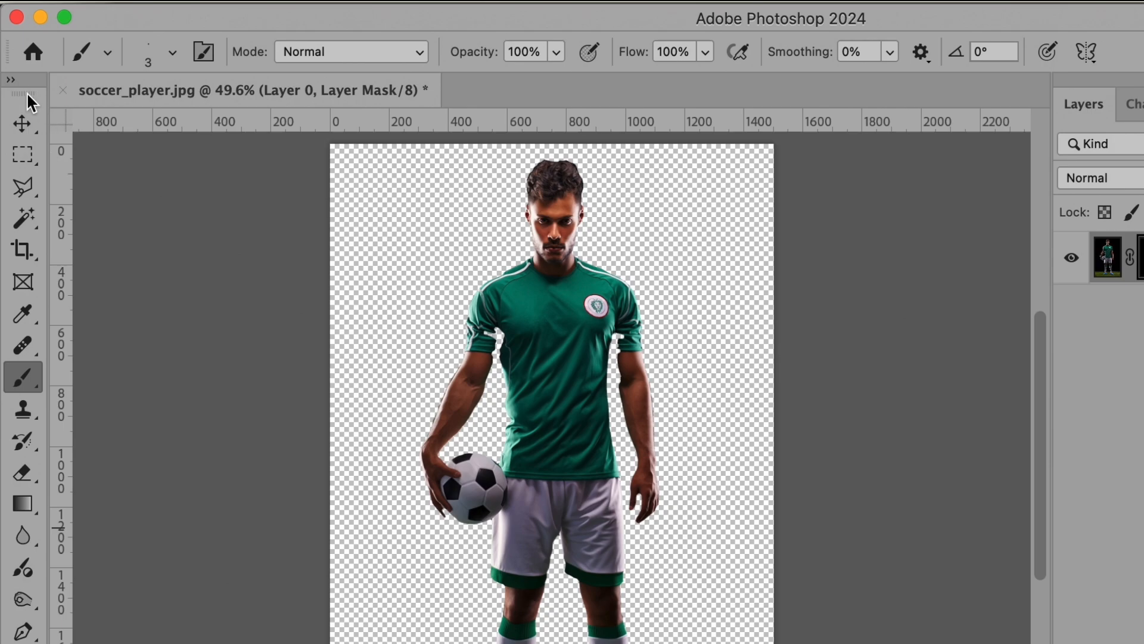
{"action": "left_click", "coordinate": [11, 79]}
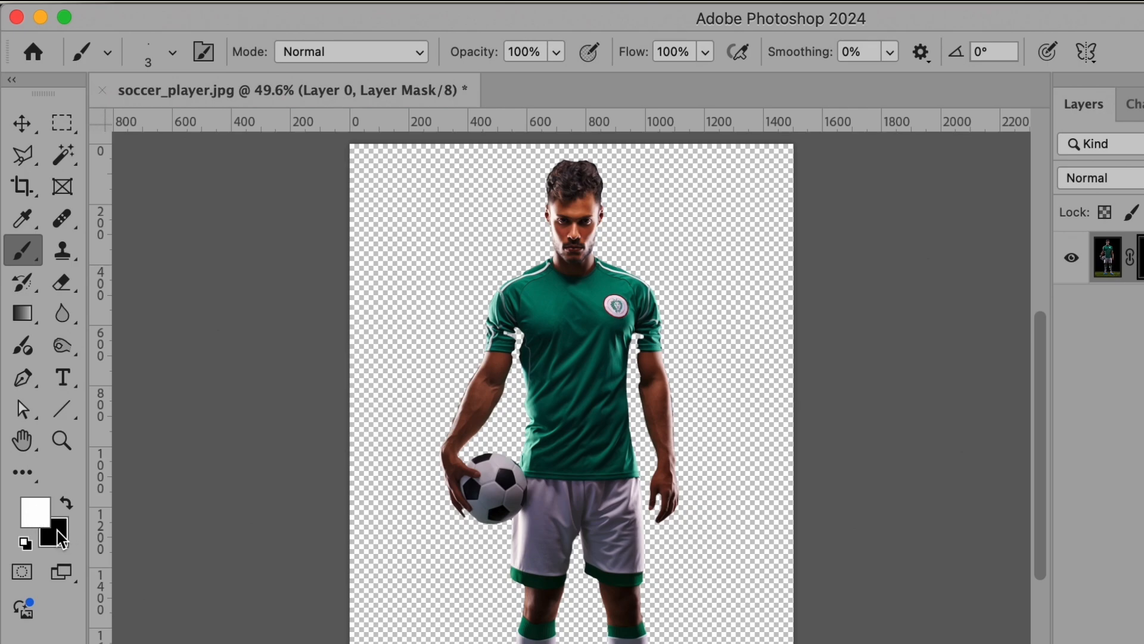
{"action": "left_click", "coordinate": [65, 499]}
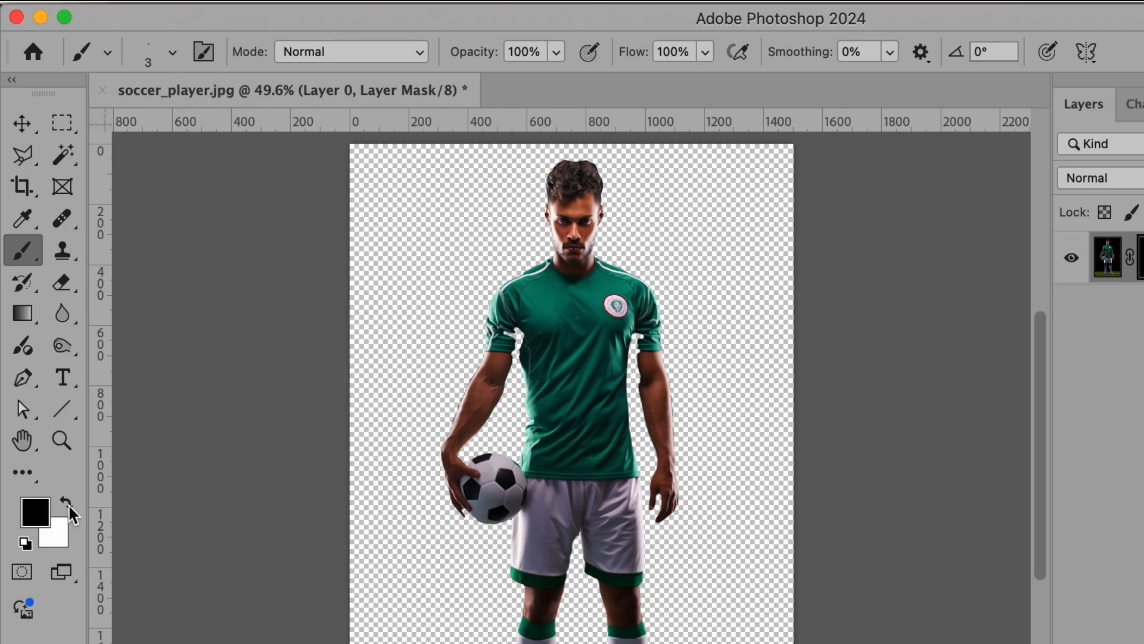
{"action": "left_click", "coordinate": [67, 503]}
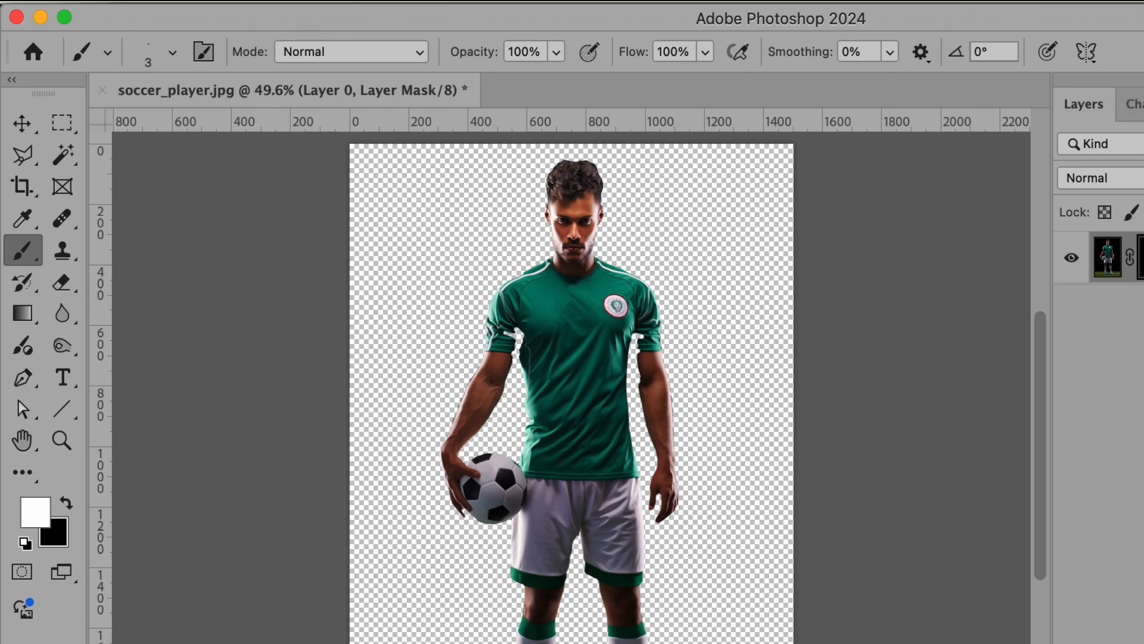
{"action": "left_click", "coordinate": [171, 57]}
{"action": "left_click", "coordinate": [224, 98]}
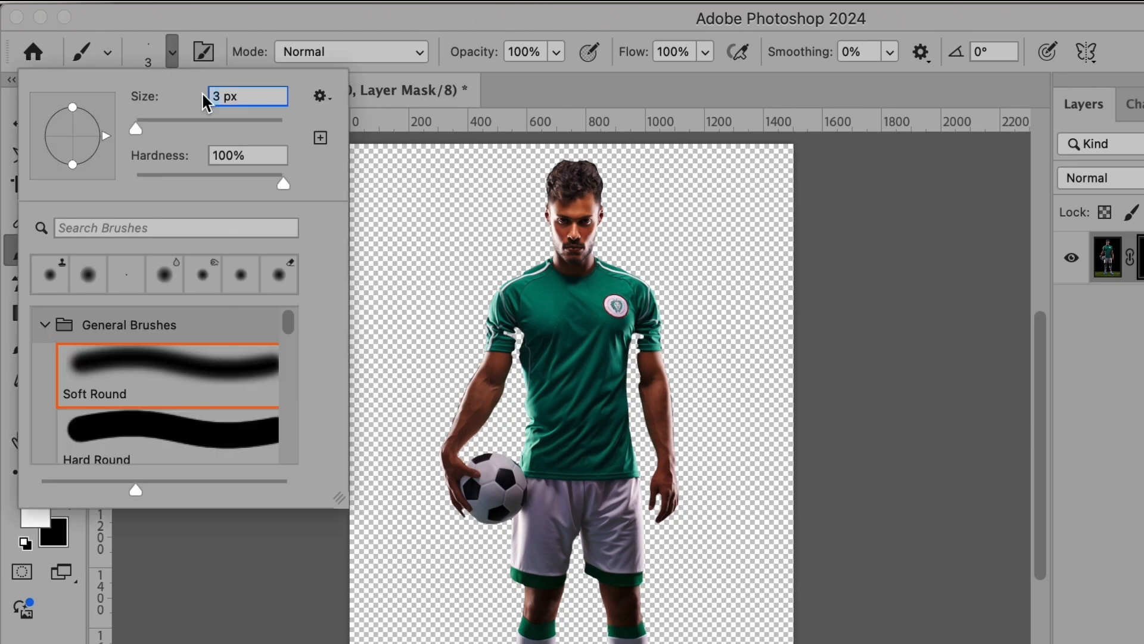
{"action": "type", "text": "48"}
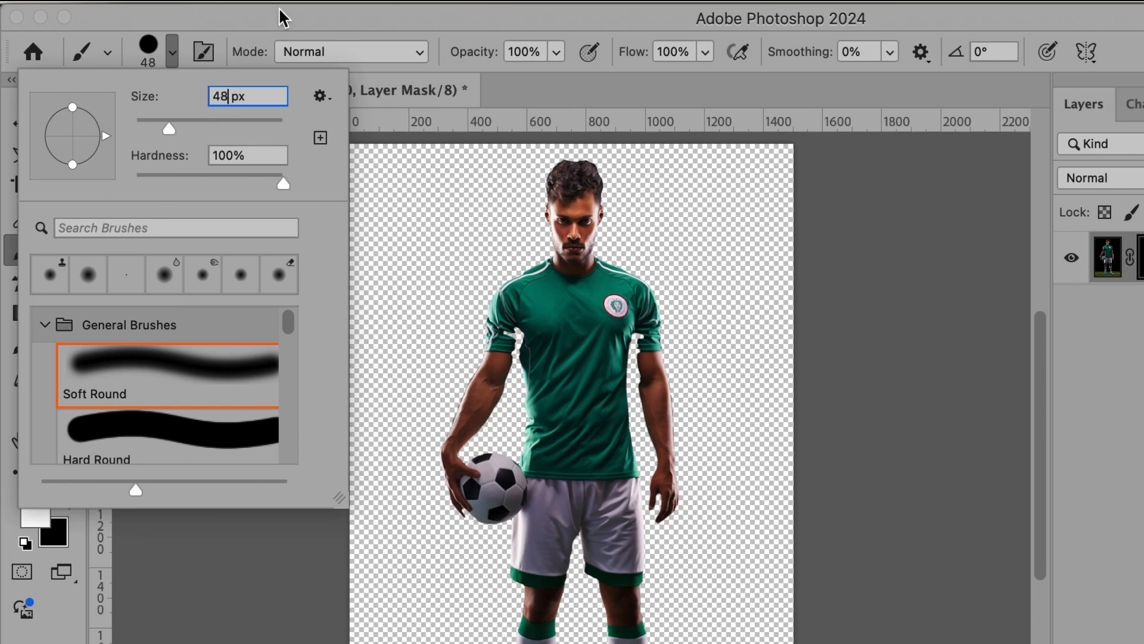
{"action": "key", "text": "Return"}
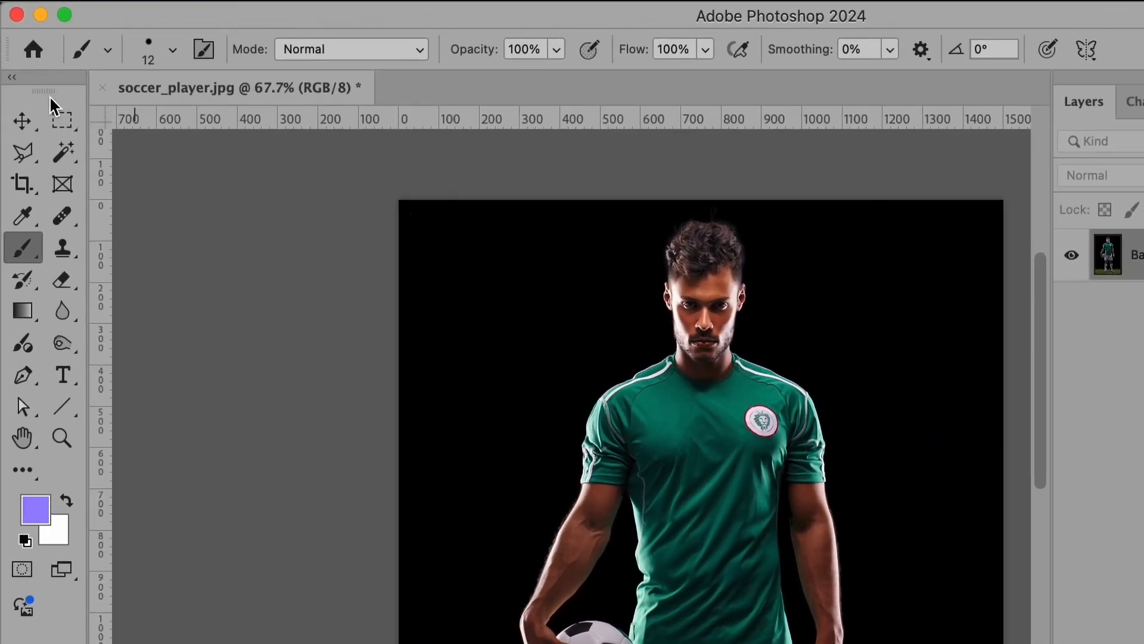
Open the unmasked photo in the Select and Mask workspace from the Magic Wand and automatically select the subject
{"action": "left_click", "coordinate": [46, 145]}
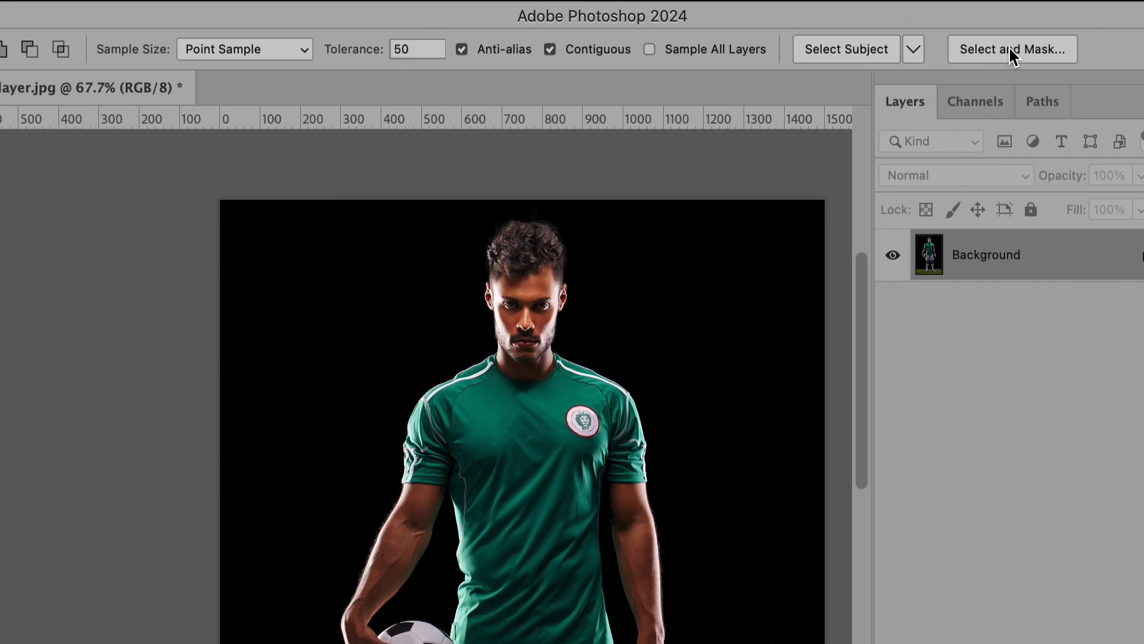
{"action": "left_click", "coordinate": [1009, 47]}
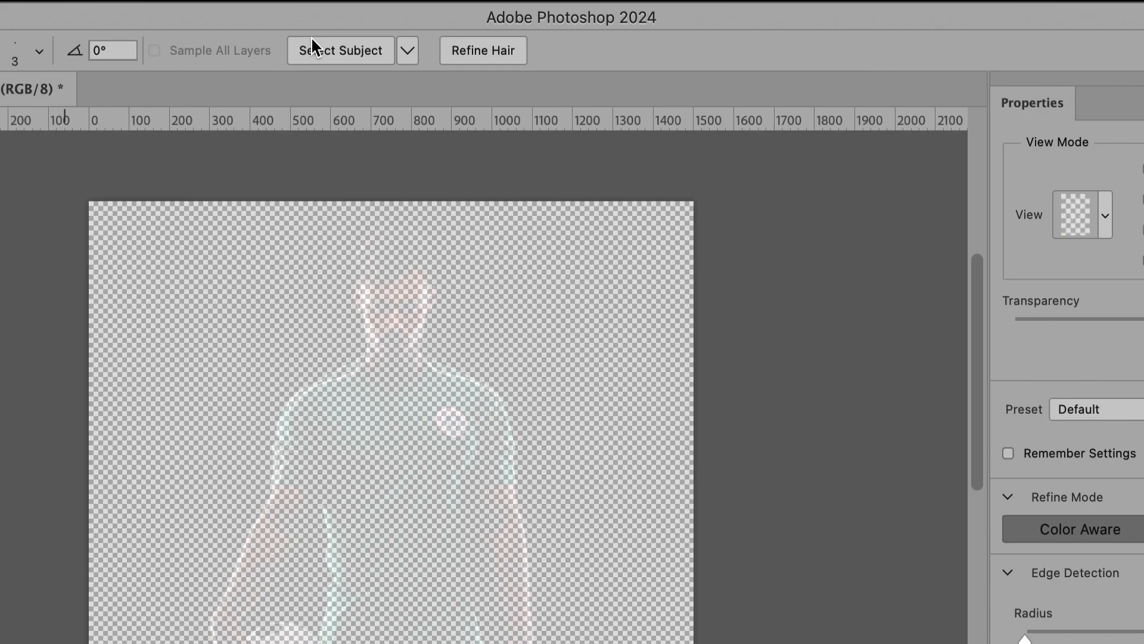
{"action": "left_click", "coordinate": [324, 47]}
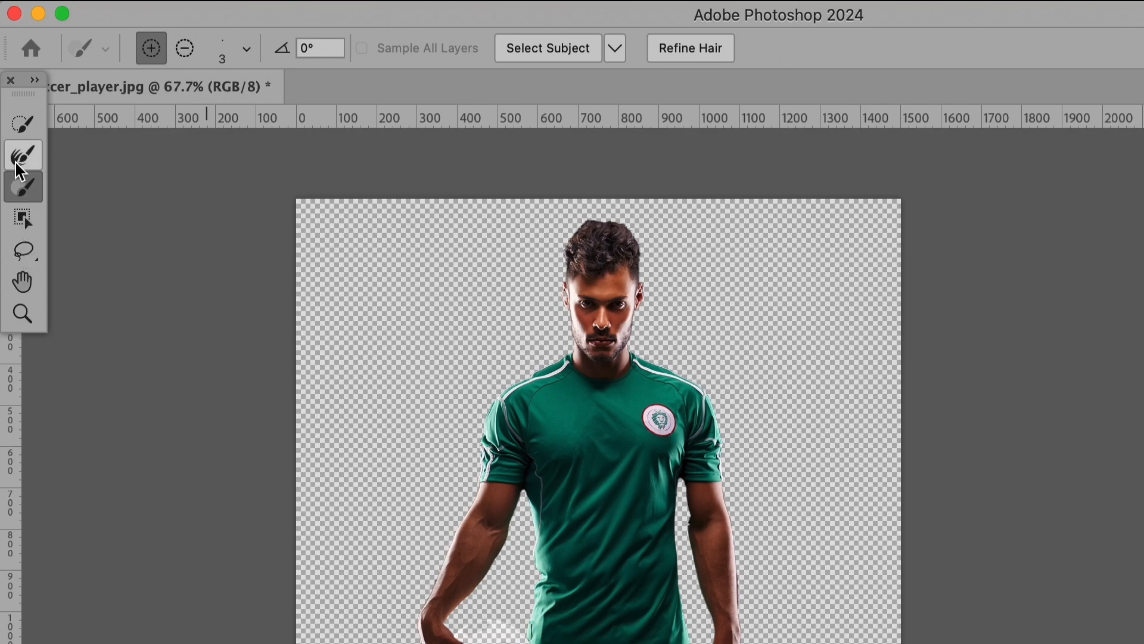
Add the missing parts of the soccer ball to the selection with the Quick Selection tool at size 23
{"action": "left_click", "coordinate": [25, 124]}
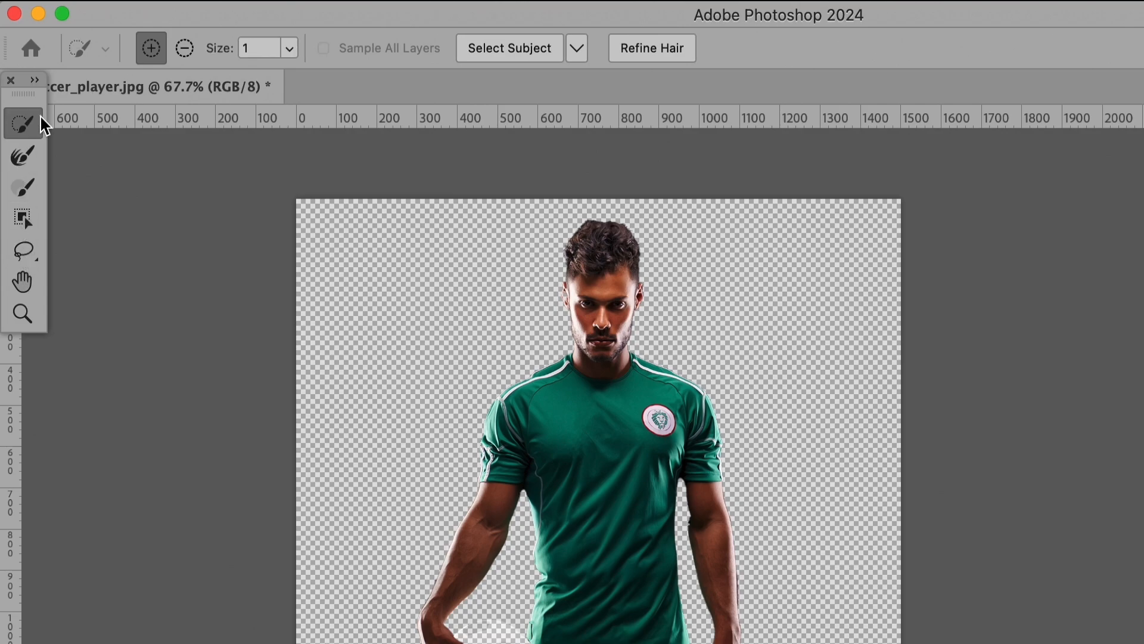
{"action": "scroll", "coordinate": [487, 553], "scroll_direction": "up", "scroll_amount": 6}
{"action": "scroll", "coordinate": [486, 553], "scroll_direction": "up", "scroll_amount": 1}
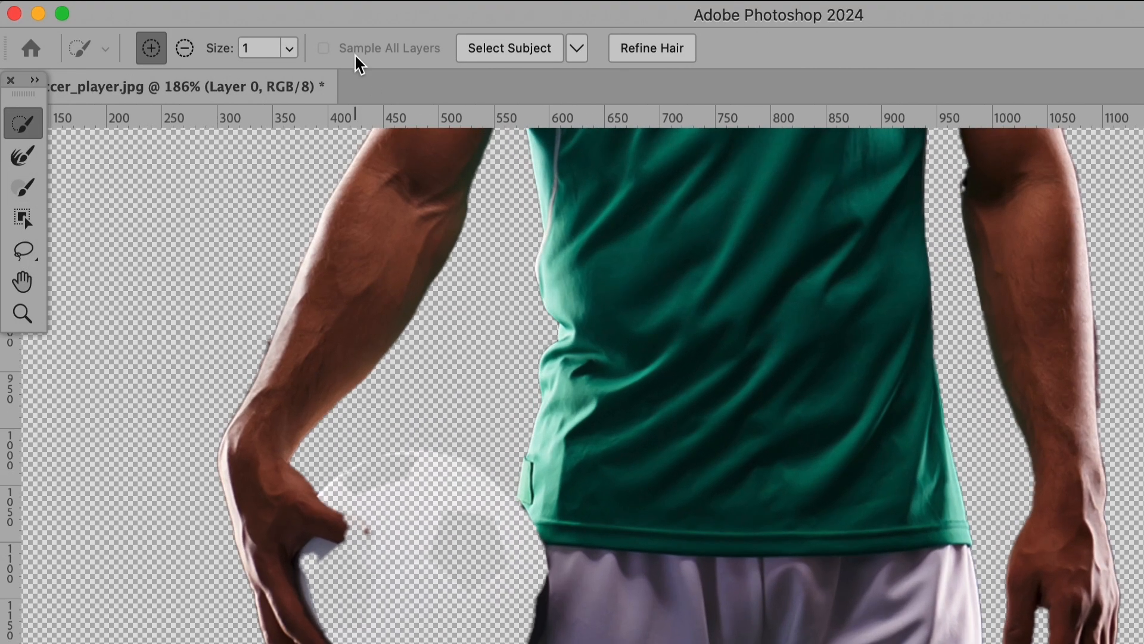
{"action": "left_click", "coordinate": [289, 48]}
{"action": "left_click_drag", "start_coordinate": [284, 75], "coordinate": [312, 77]}
{"action": "left_click_drag", "start_coordinate": [450, 551], "coordinate": [401, 524]}
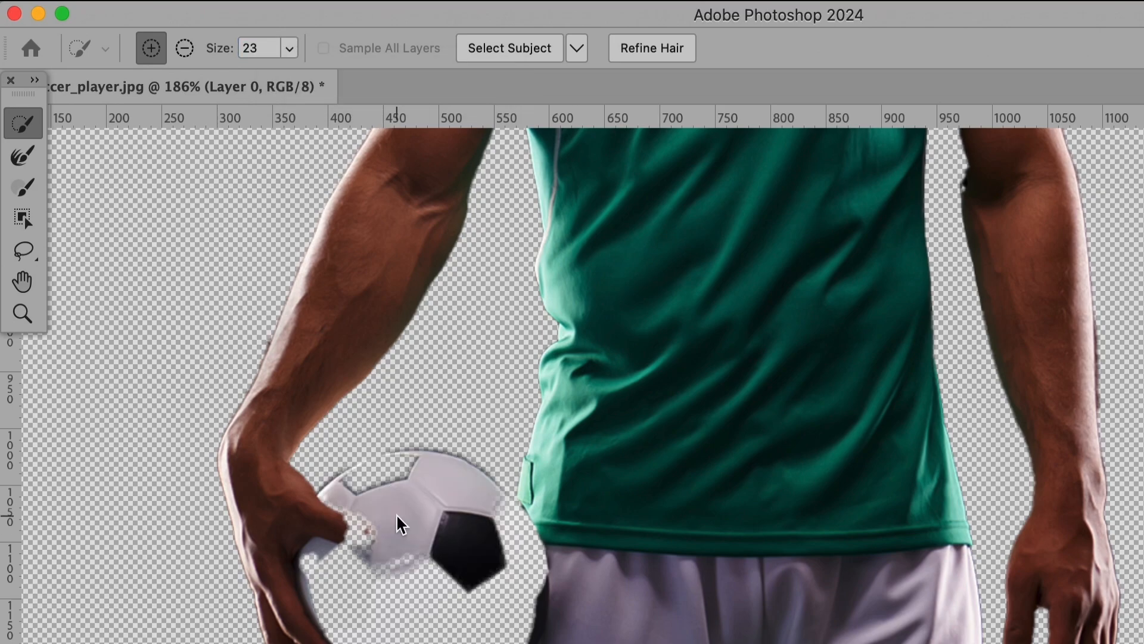
{"action": "mouse_move", "coordinate": [422, 602]}
{"action": "left_mouse_down"}
{"action": "mouse_move", "coordinate": [337, 577]}
{"action": "mouse_move", "coordinate": [317, 587]}
{"action": "mouse_move", "coordinate": [340, 593]}
{"action": "left_mouse_up"}
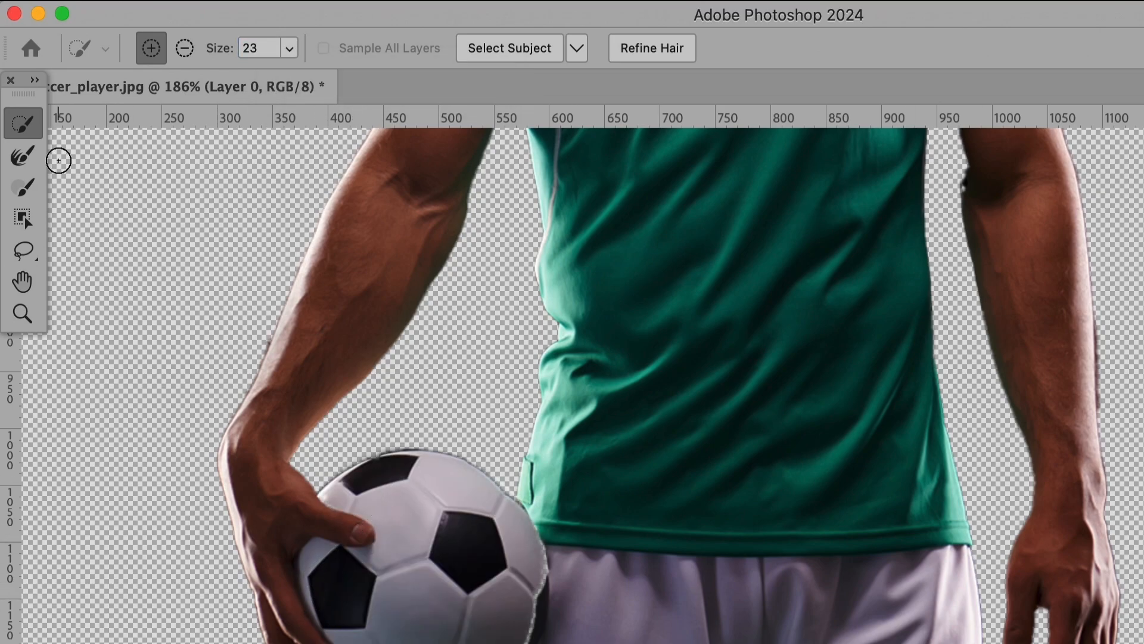
Refine the hair's edge with the Refine Edge Brush and subtract along the inner upper arm using a 17 px brush
{"action": "left_click", "coordinate": [21, 156]}
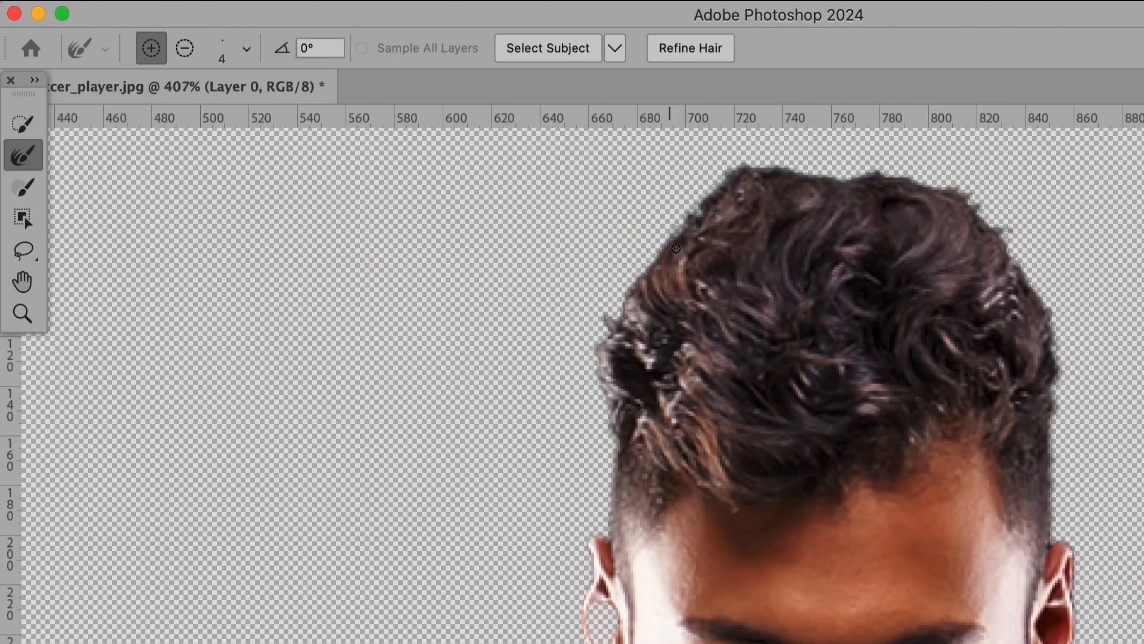
{"action": "mouse_move", "coordinate": [683, 225]}
{"action": "left_mouse_down"}
{"action": "mouse_move", "coordinate": [671, 248]}
{"action": "mouse_move", "coordinate": [701, 208]}
{"action": "mouse_move", "coordinate": [633, 285]}
{"action": "left_mouse_up"}
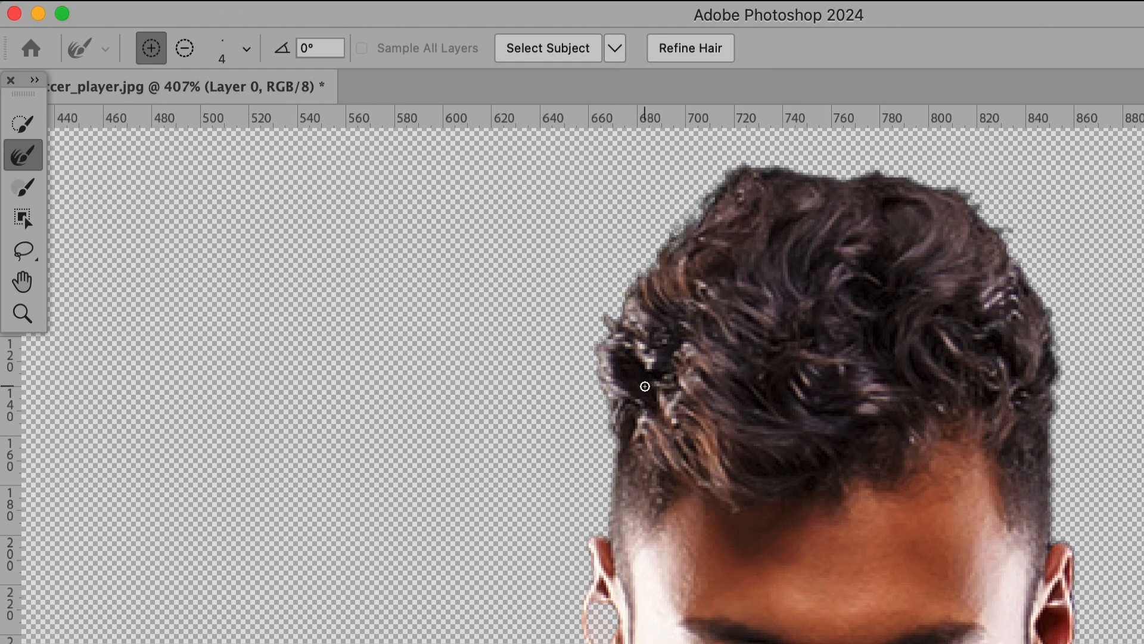
{"action": "left_click", "coordinate": [22, 187]}
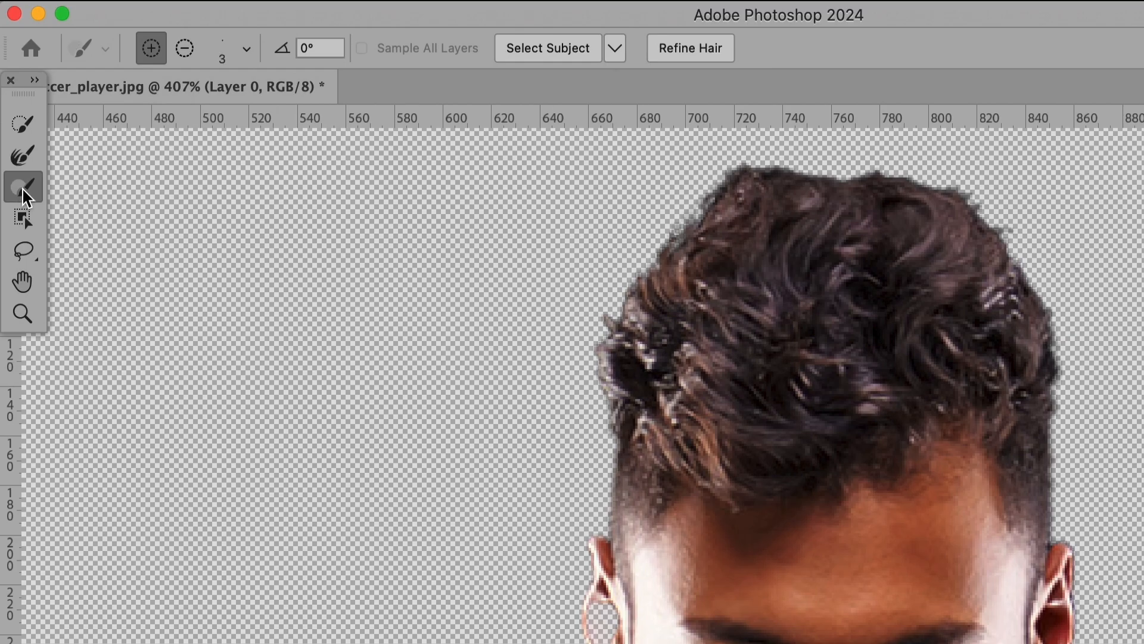
{"action": "scroll", "coordinate": [728, 550], "scroll_direction": "up", "scroll_amount": 2}
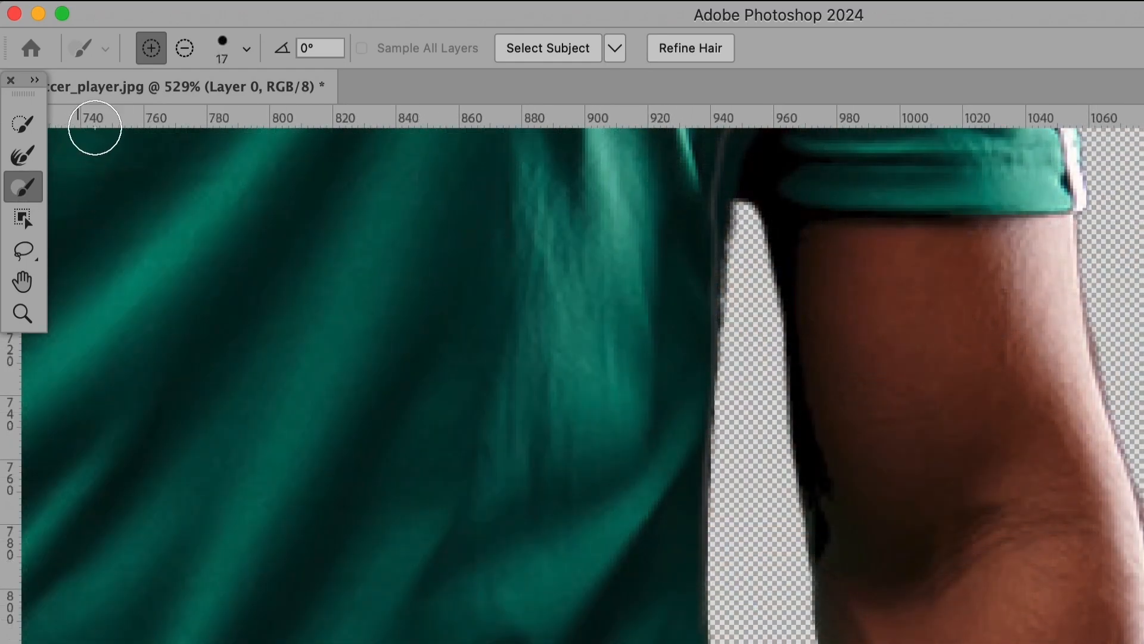
{"action": "left_click", "coordinate": [186, 50]}
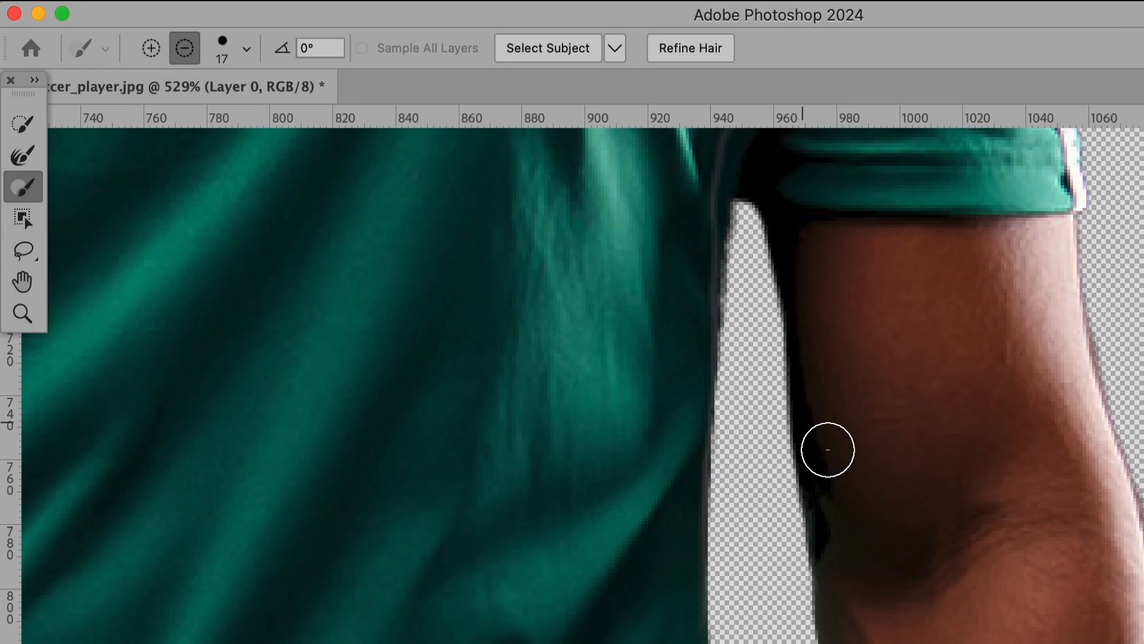
{"action": "left_click_drag", "start_coordinate": [790, 454], "coordinate": [940, 395]}
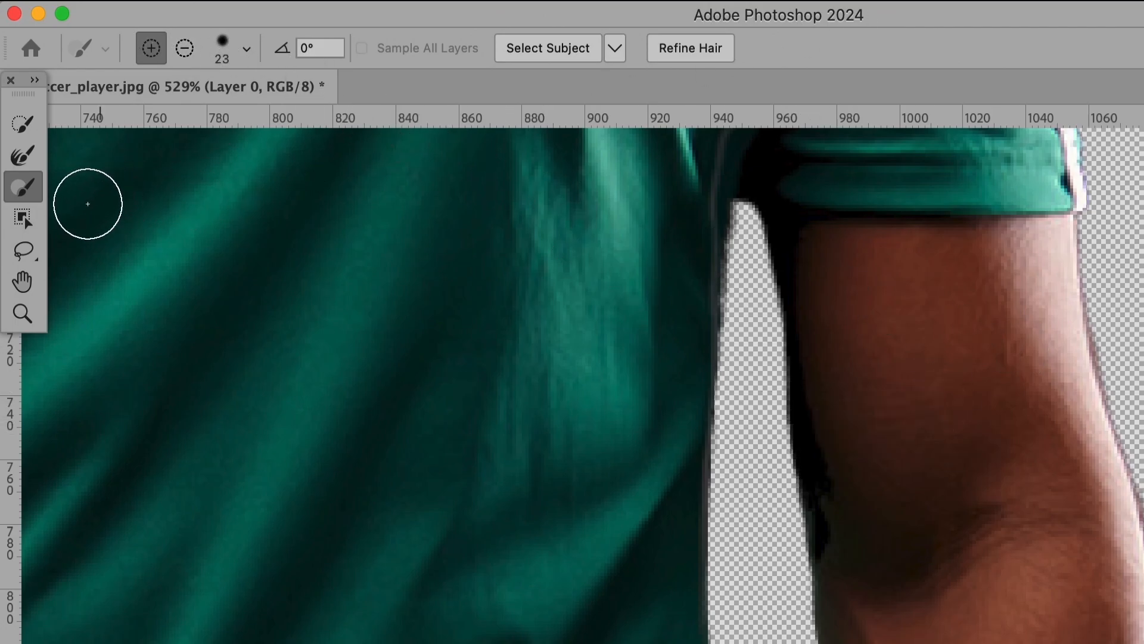
Try to add a freehand patch of grass beside the boot to the selection with the Lasso tool
{"action": "left_click", "coordinate": [30, 223]}
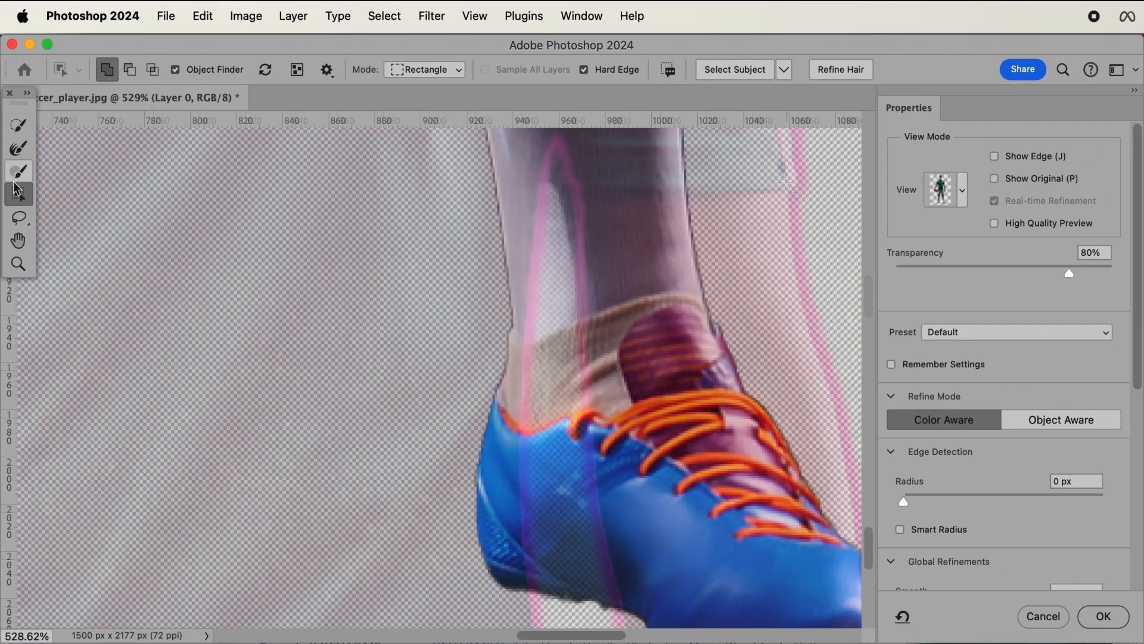
{"action": "left_click", "coordinate": [18, 218]}
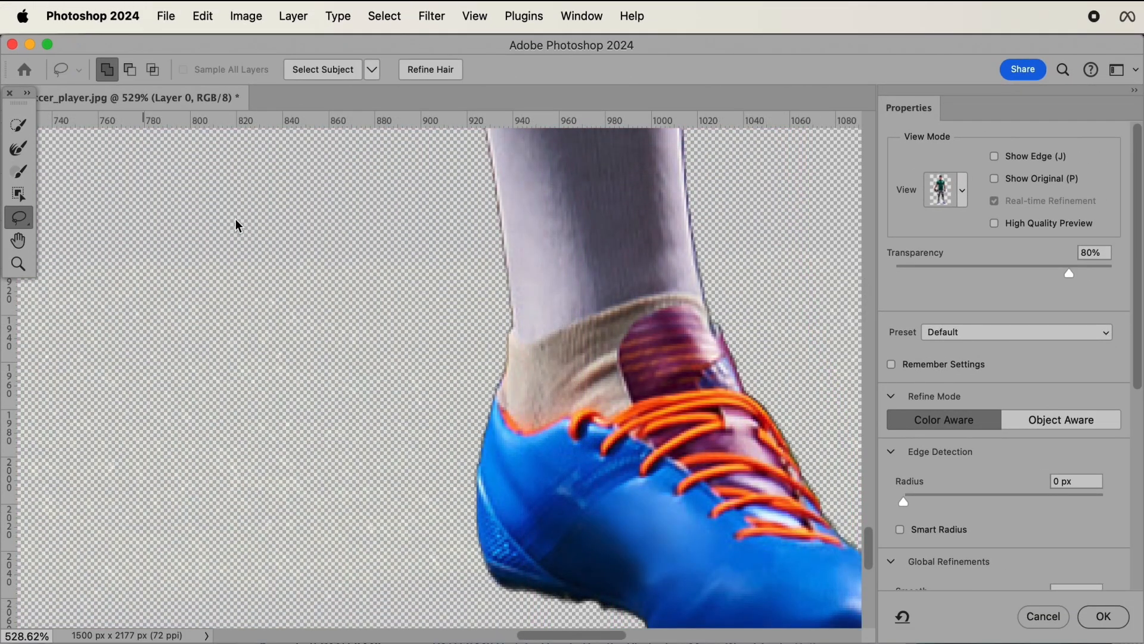
{"action": "mouse_move", "coordinate": [376, 302]}
{"action": "left_mouse_down"}
{"action": "mouse_move", "coordinate": [447, 396]}
{"action": "mouse_move", "coordinate": [415, 307]}
{"action": "left_mouse_up"}
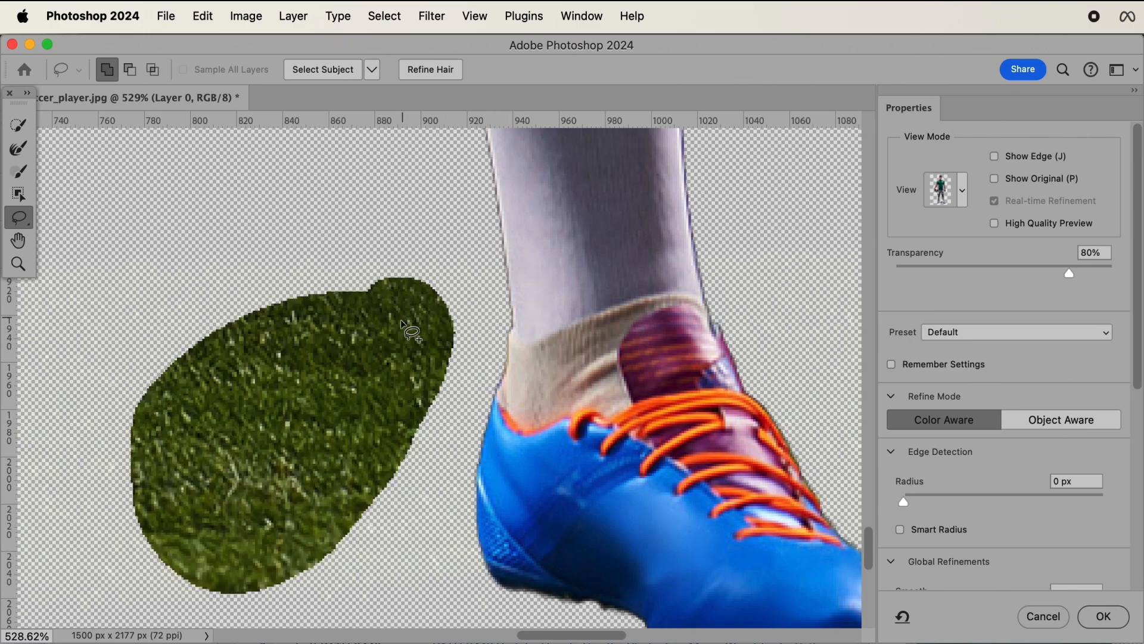
Examine the cutout's edges around the face, neck and shoulders at different magnifications
{"action": "left_click", "coordinate": [18, 240]}
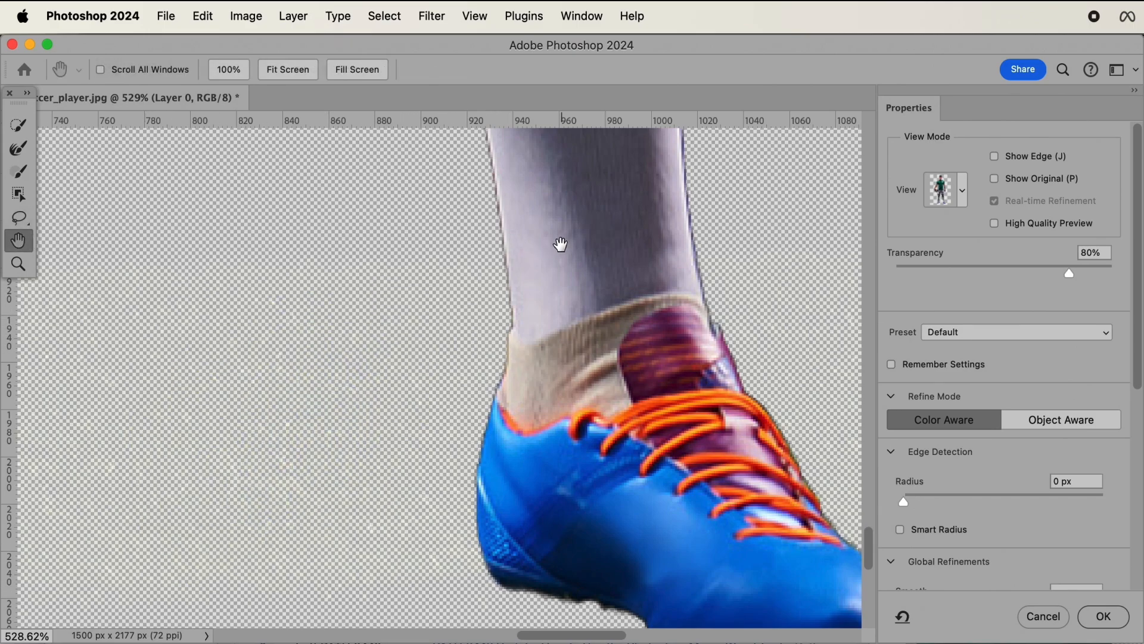
{"action": "scroll", "coordinate": [559, 245], "scroll_direction": "up", "scroll_amount": 15}
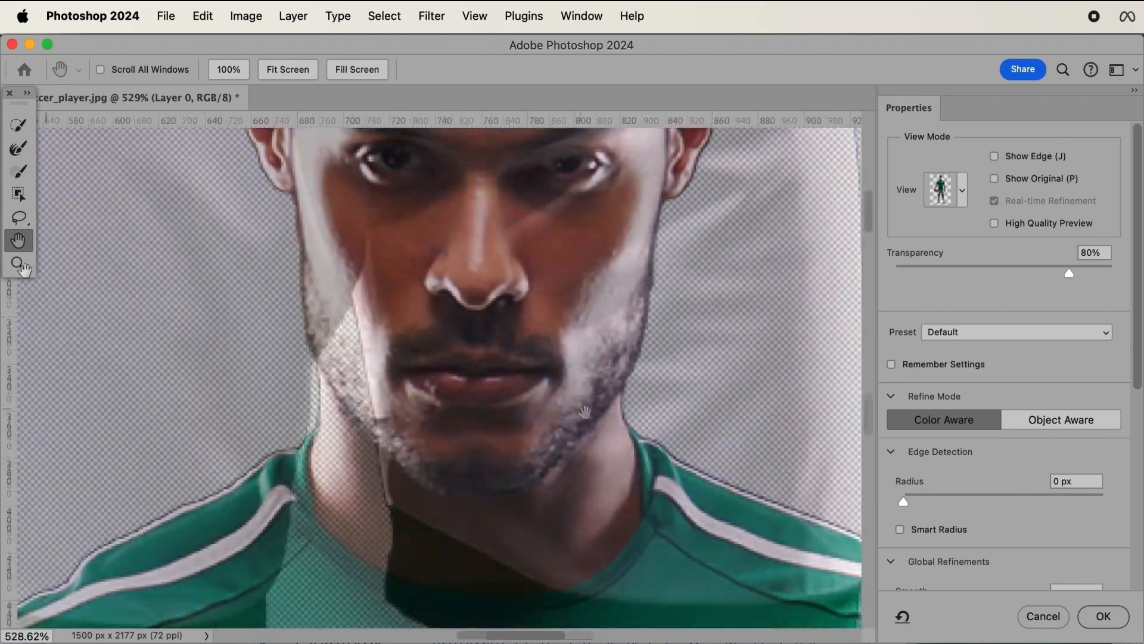
{"action": "left_click", "coordinate": [19, 264]}
{"action": "left_click", "coordinate": [468, 277]}
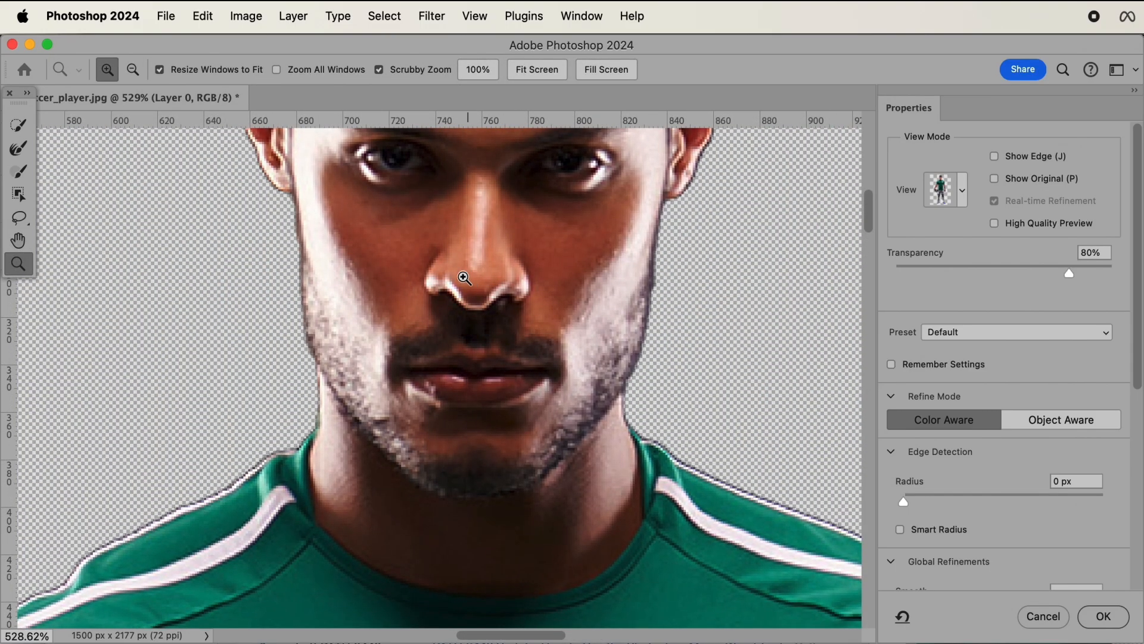
{"action": "left_click", "coordinate": [133, 70]}
{"action": "left_click", "coordinate": [494, 277]}
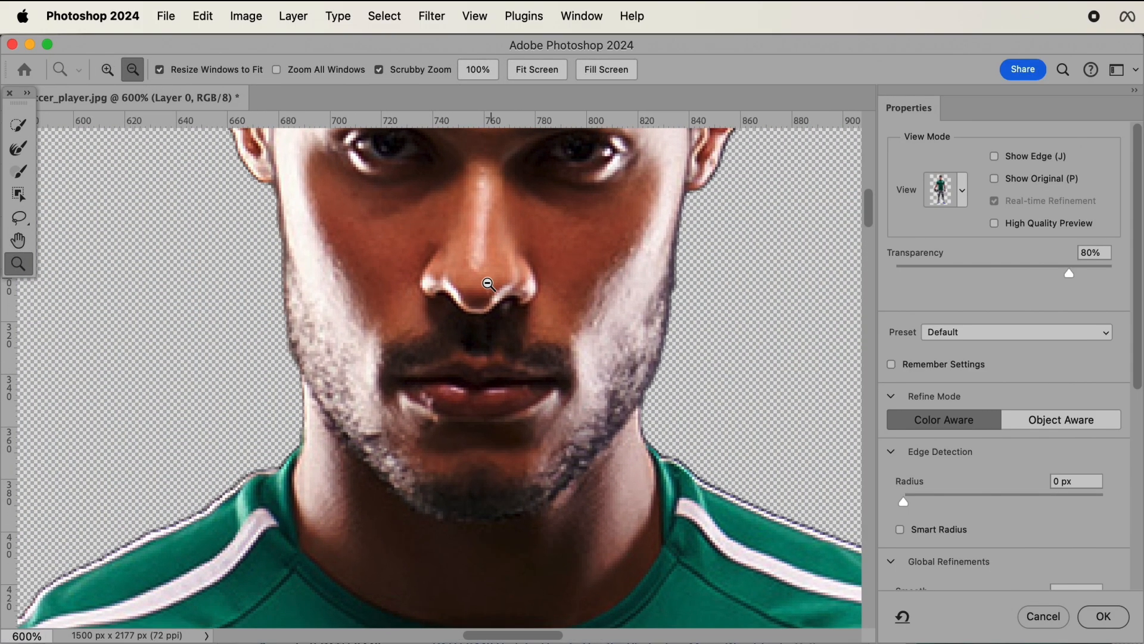
{"action": "left_click", "coordinate": [488, 293]}
{"action": "left_click", "coordinate": [500, 299]}
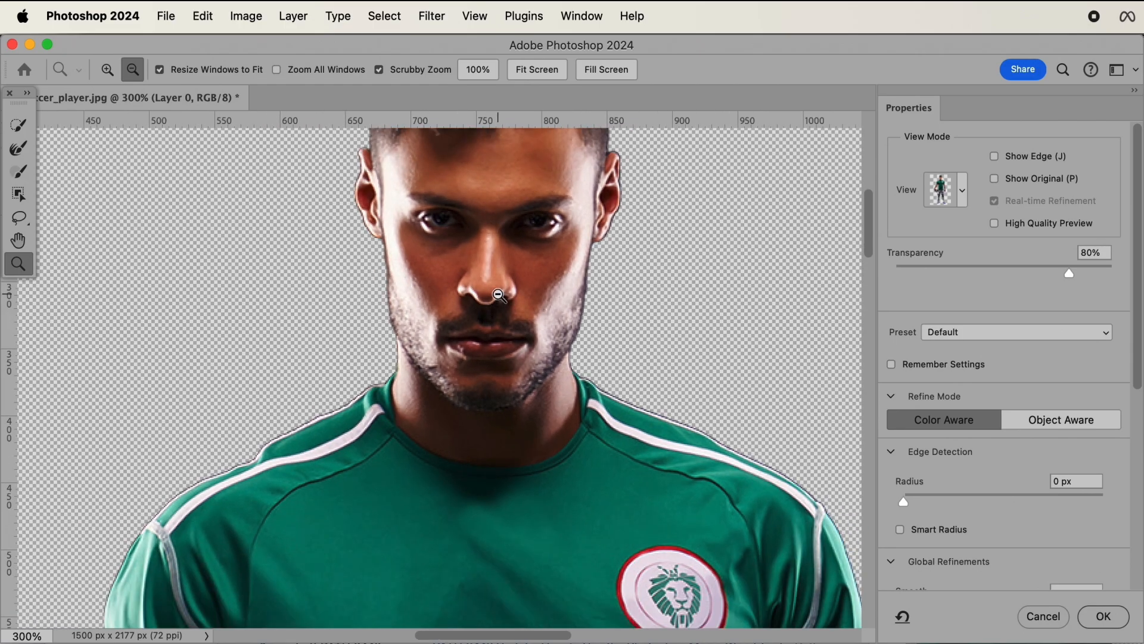
Accept the Select and Mask refinements as an active selection and fit the whole image in view
{"action": "scroll", "coordinate": [498, 294], "scroll_direction": "down", "scroll_amount": 1}
{"action": "left_click", "coordinate": [1104, 617]}
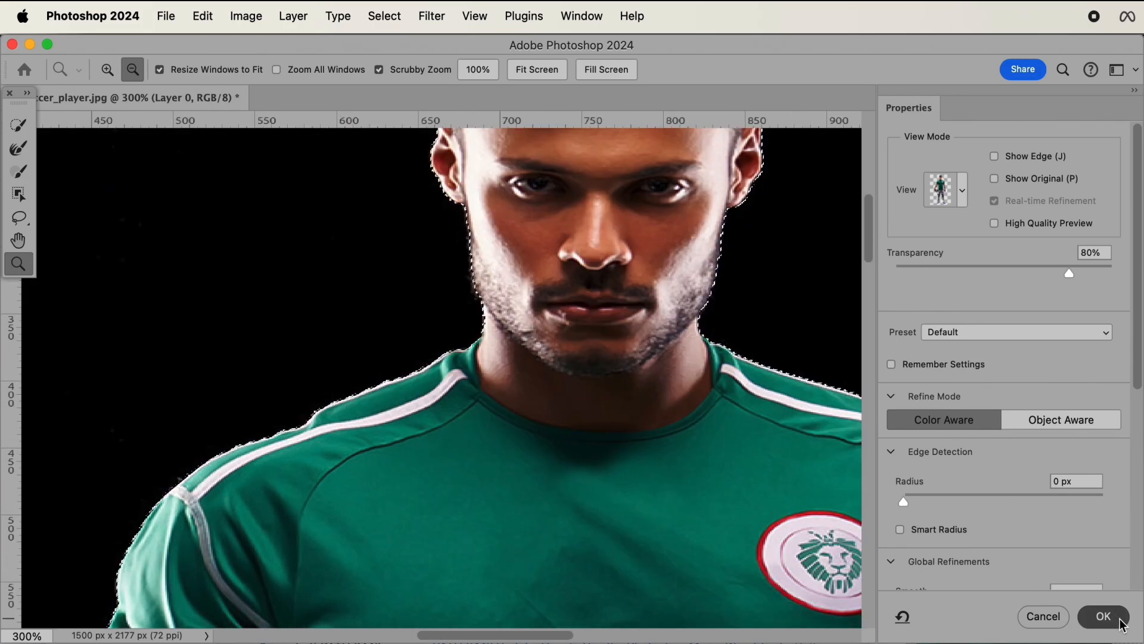
{"action": "key", "text": "super+0"}
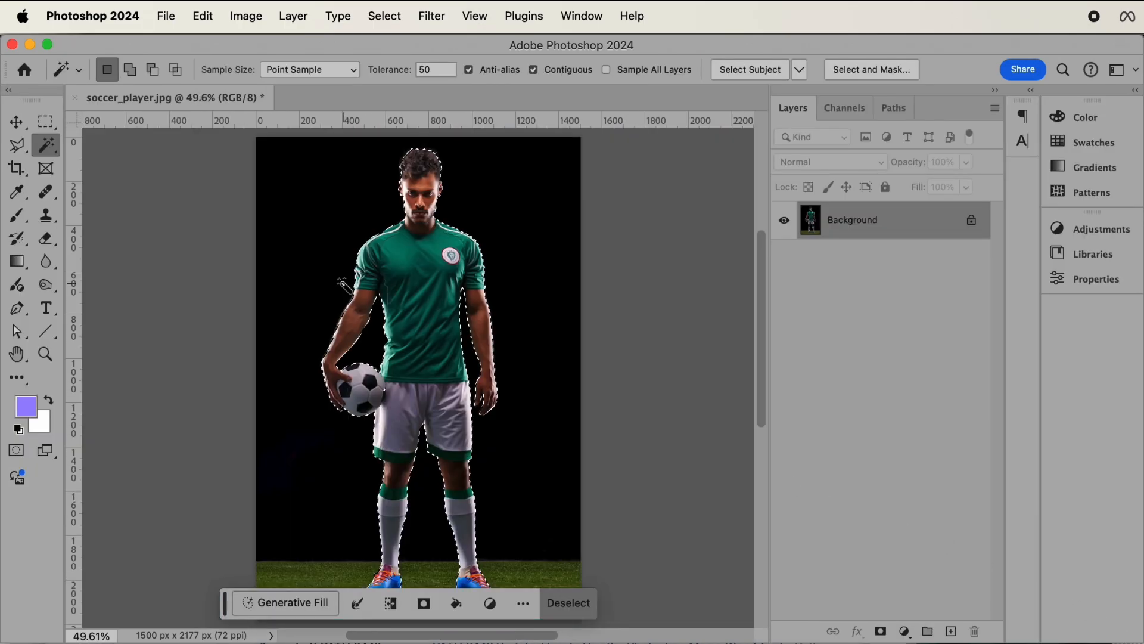
Convert the locked Background into an editable layer named Layer 0 and add a layer mask from the active player-and-ball selection
{"action": "scroll", "coordinate": [540, 447], "scroll_direction": "down", "scroll_amount": 2}
{"action": "scroll", "coordinate": [539, 448], "scroll_direction": "down", "scroll_amount": 1}
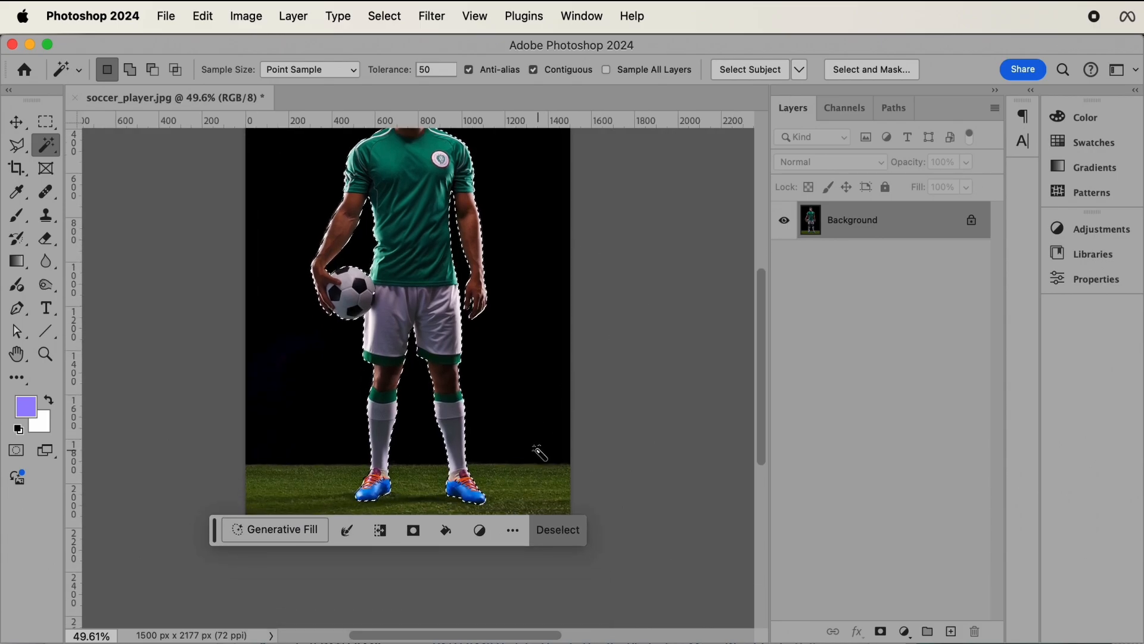
{"action": "scroll", "coordinate": [542, 450], "scroll_direction": "up", "scroll_amount": 2}
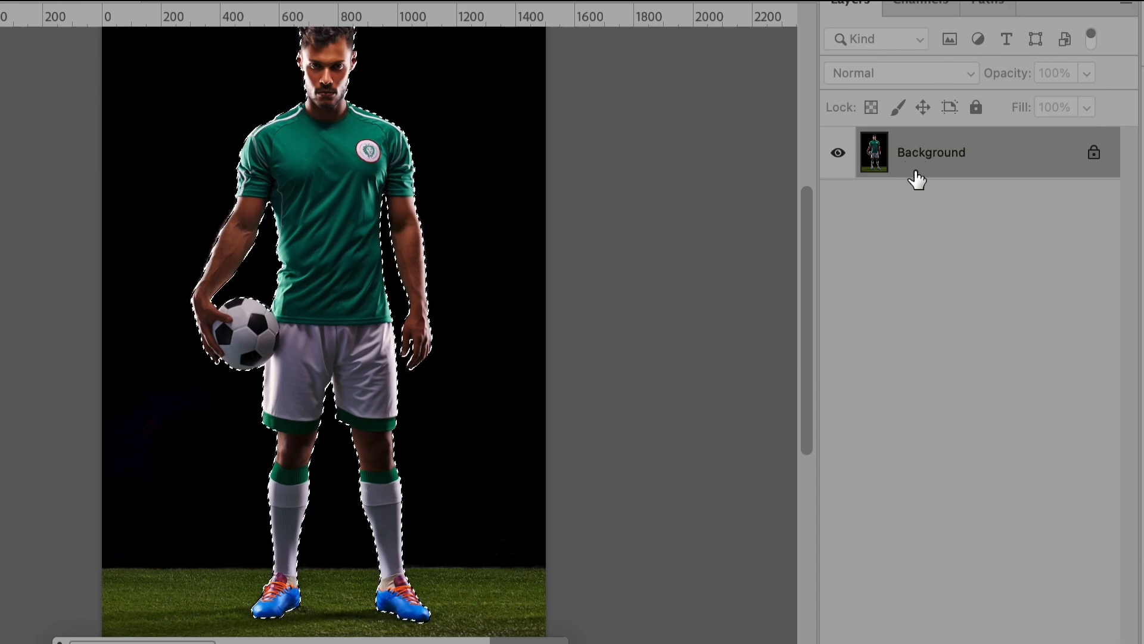
{"action": "double_click", "coordinate": [938, 156]}
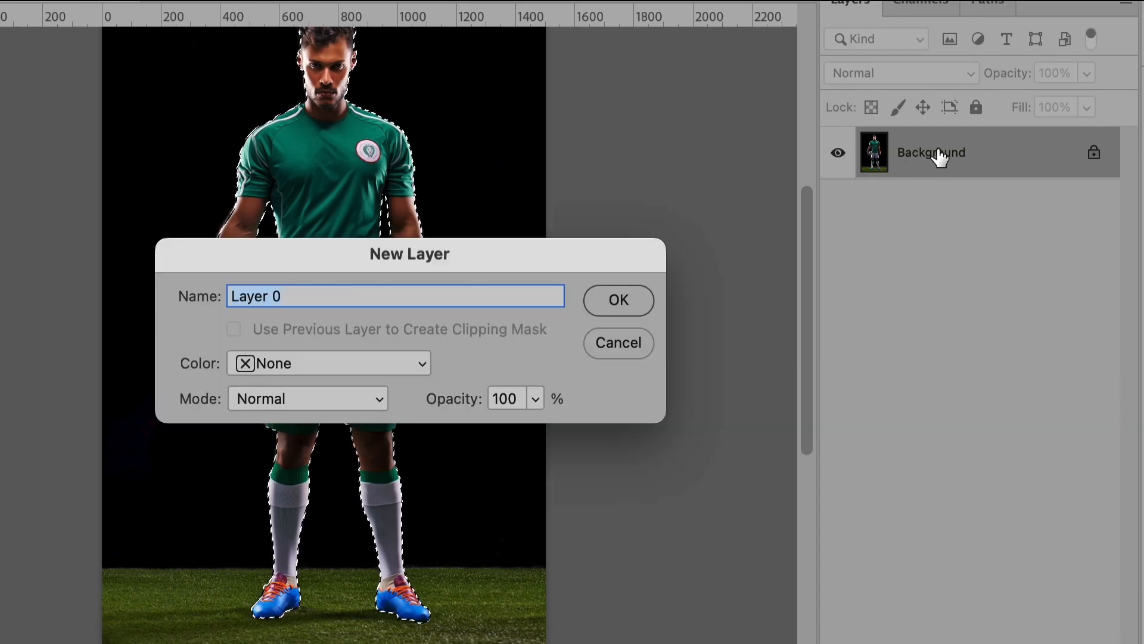
{"action": "left_click", "coordinate": [618, 304]}
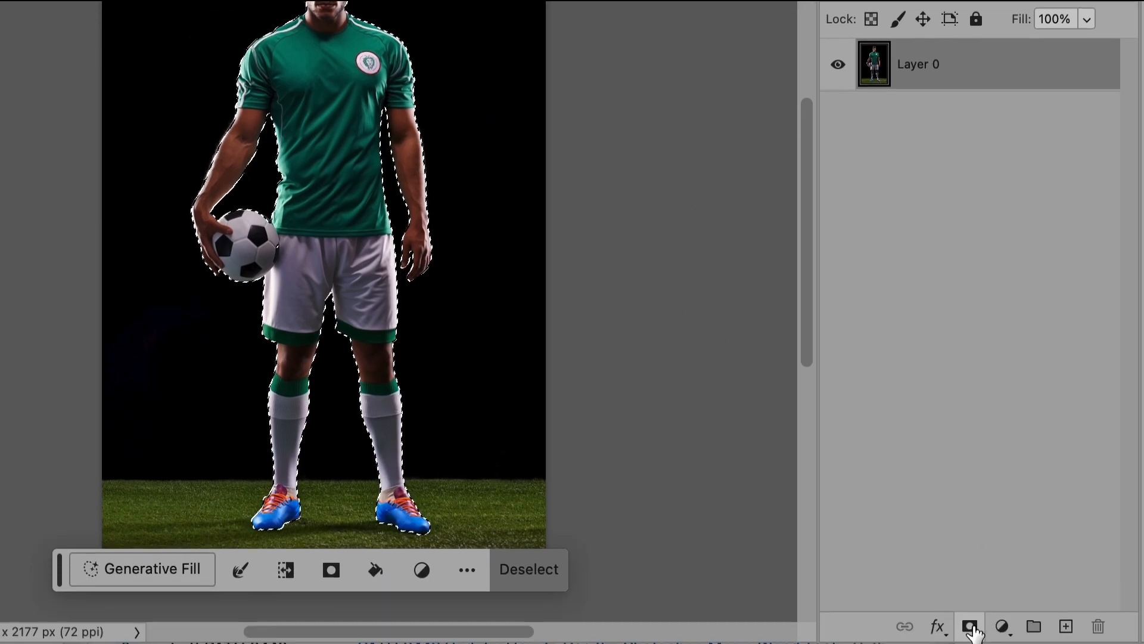
{"action": "left_click", "coordinate": [969, 642]}
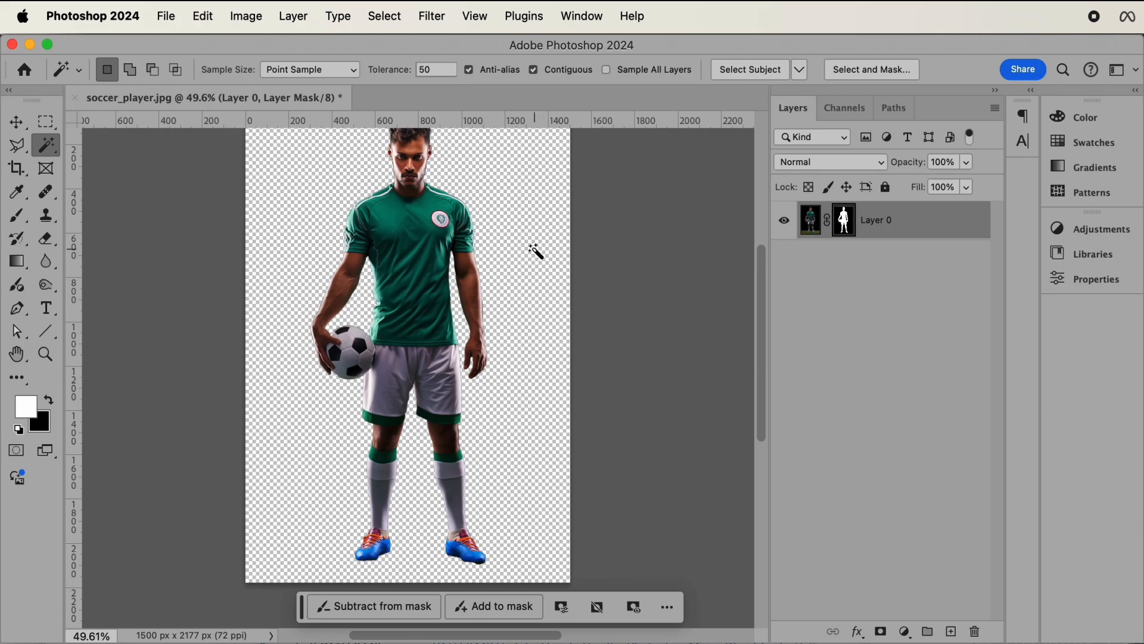
{"action": "scroll", "coordinate": [527, 259], "scroll_direction": "up", "scroll_amount": 3}
{"action": "scroll", "coordinate": [526, 262], "scroll_direction": "left", "scroll_amount": 3}
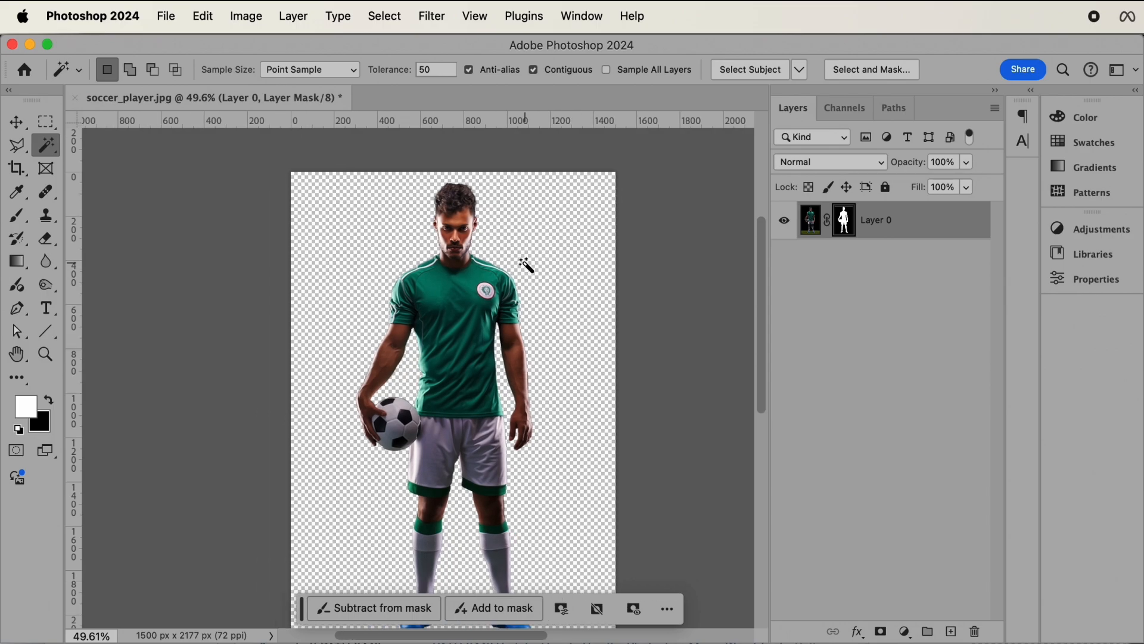